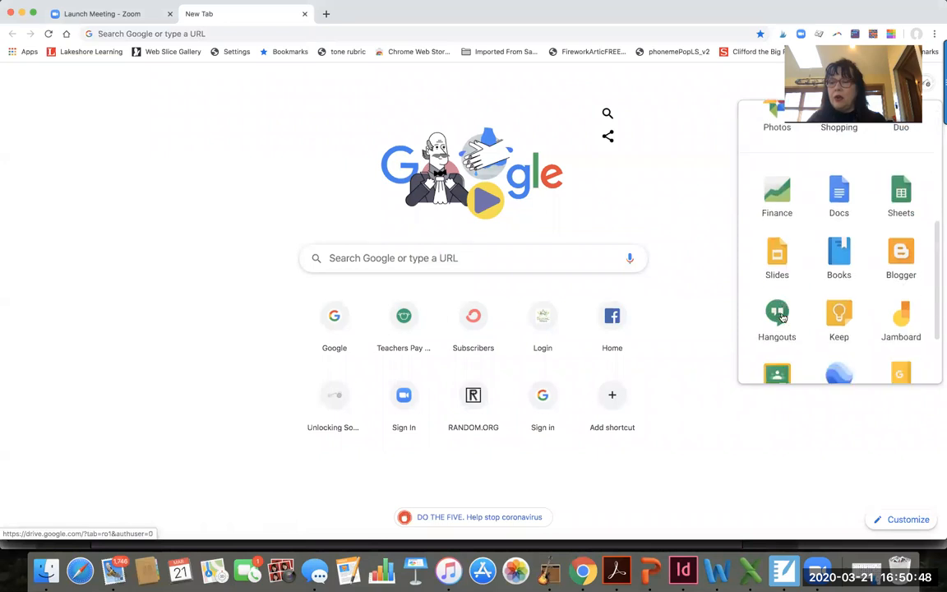
# Open the Speech and Language class in Google Classroom and go to its classwork
pyautogui.click(776, 293)
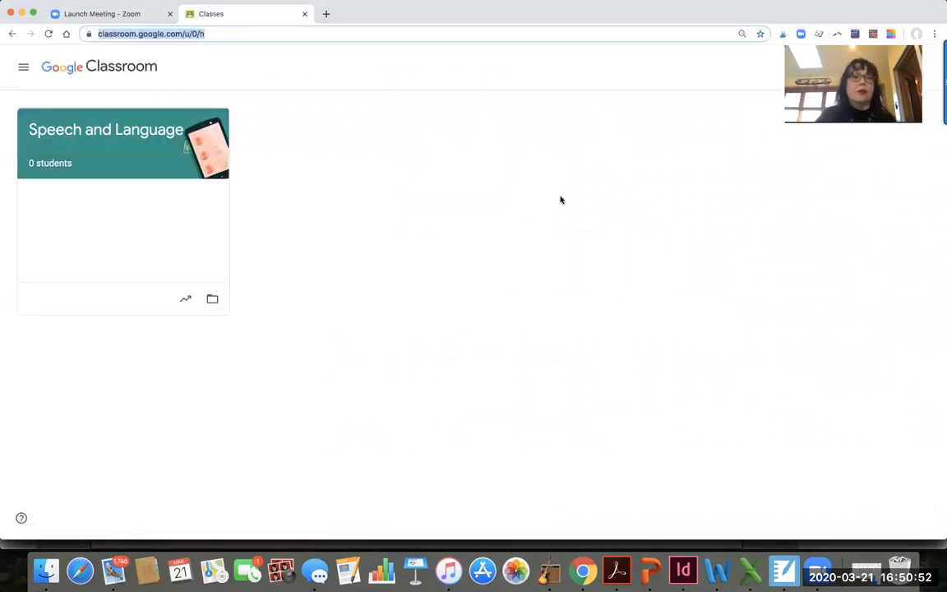
pyautogui.click(169, 19)
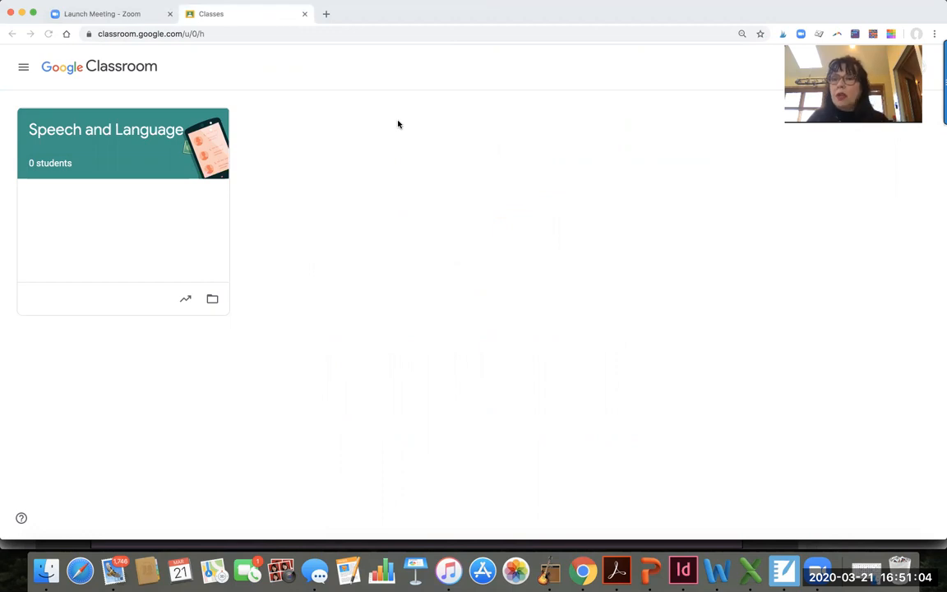
pyautogui.click(118, 132)
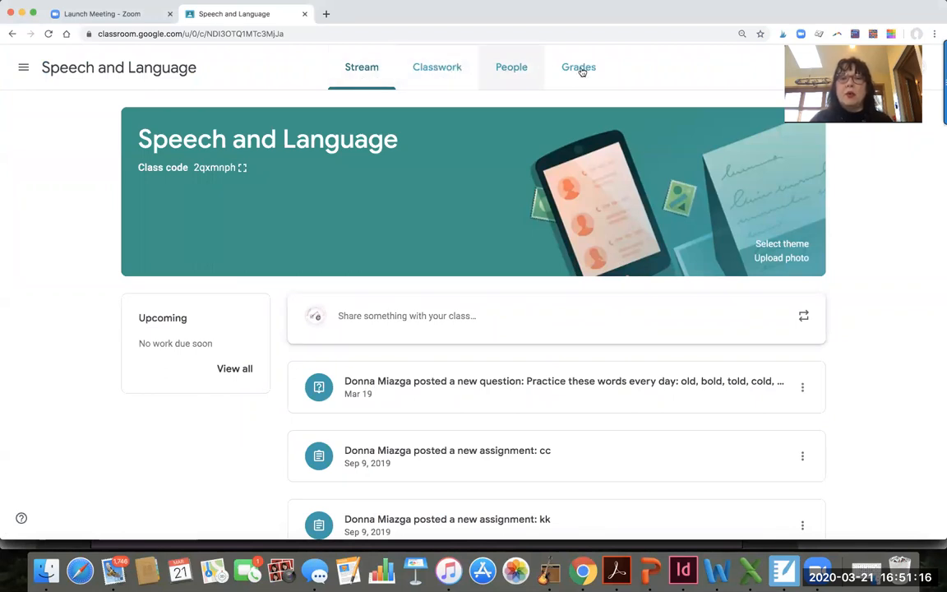
pyautogui.click(435, 68)
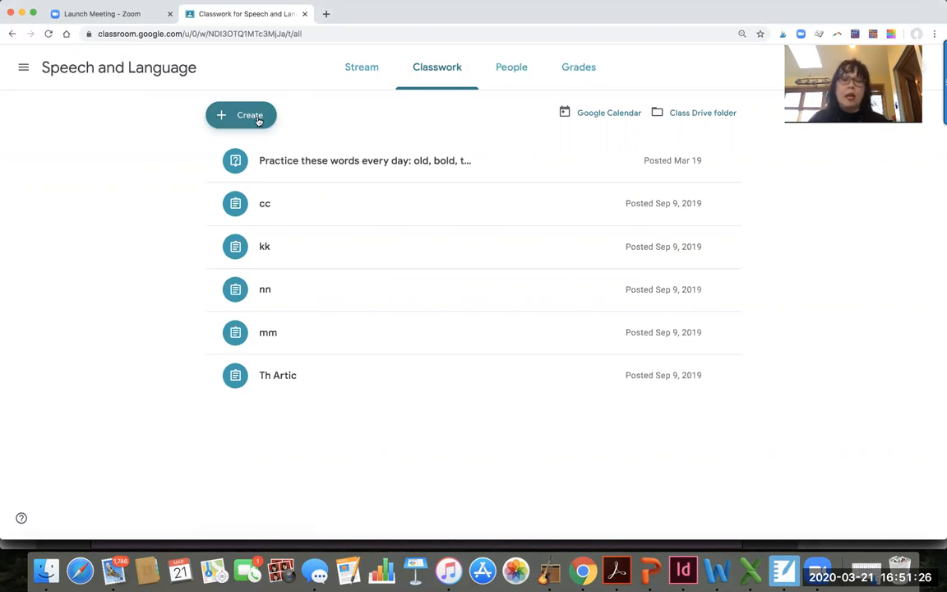
# Create a new quiz assignment and open its attached Blank Quiz form for editing
pyautogui.click(246, 117)
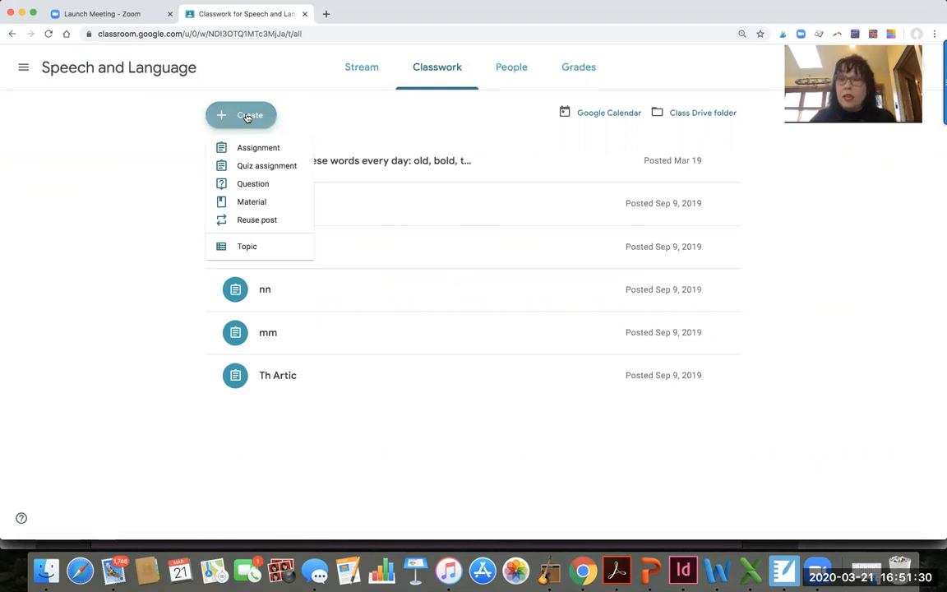
pyautogui.click(244, 171)
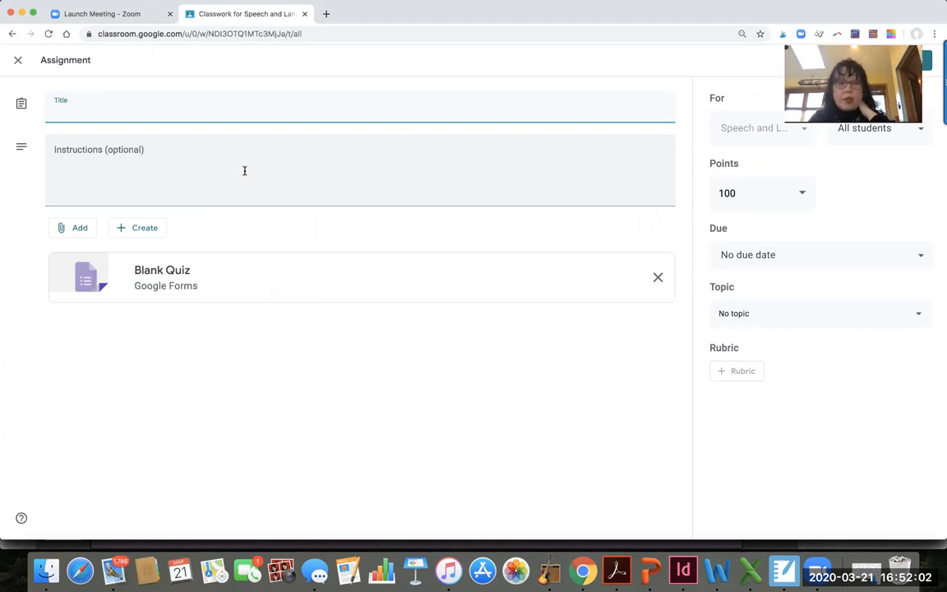
pyautogui.click(168, 272)
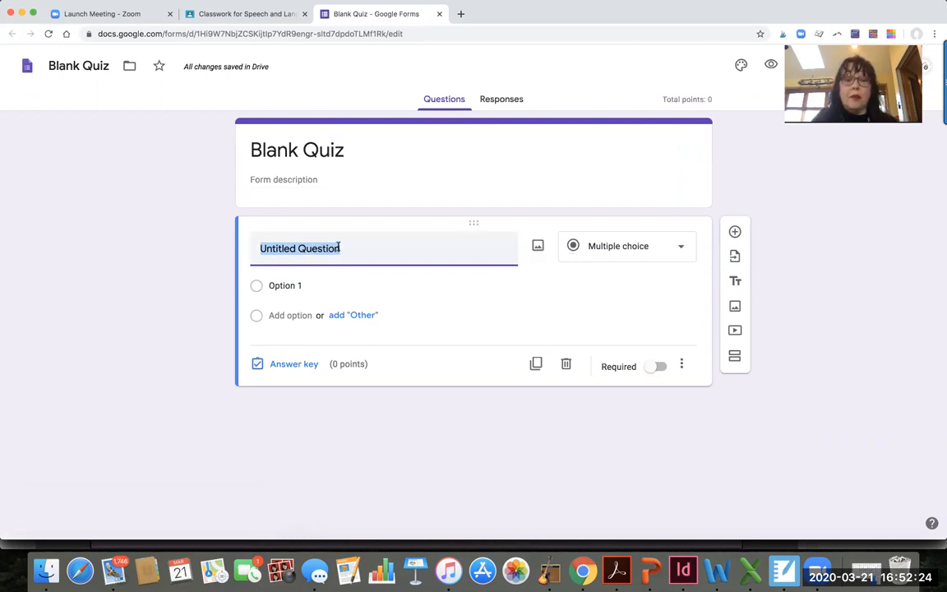
# Replace the untitled question's text with "Let's practice our L words!"
pyautogui.click(339, 248)
pyautogui.press('BackSpace')
pyautogui.press('BackSpace')
pyautogui.press('BackSpace')
pyautogui.press('BackSpace')
pyautogui.press('BackSpace')
pyautogui.press('BackSpace')
pyautogui.press('BackSpace')
pyautogui.press('BackSpace')
pyautogui.press('BackSpace')
pyautogui.press('BackSpace')
pyautogui.press('BackSpace')
pyautogui.press('BackSpace')
pyautogui.press('BackSpace')
pyautogui.press('BackSpace')
pyautogui.press('BackSpace')
pyautogui.press('BackSpace')
pyautogui.press('BackSpace')
pyautogui.write("Let's practice our L words!")
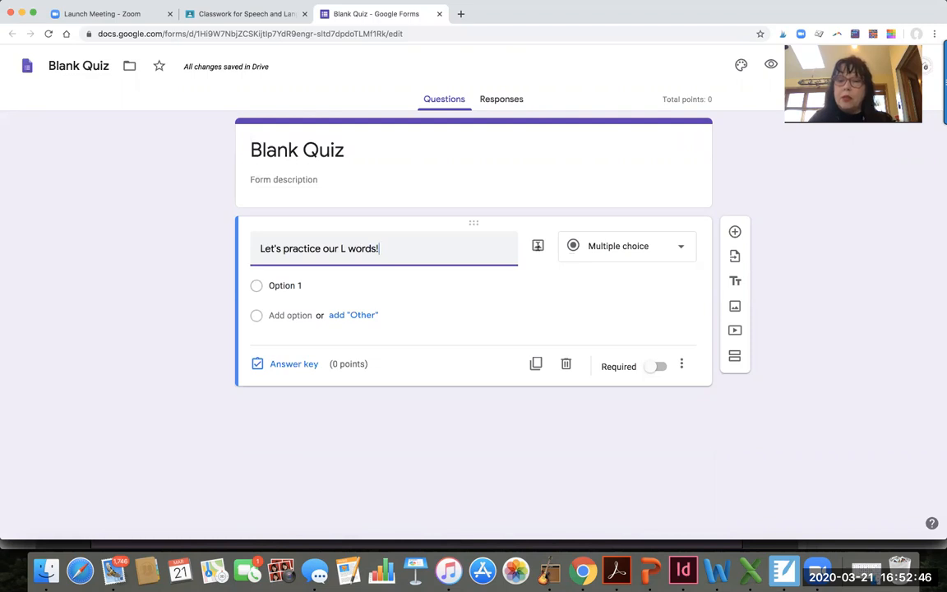
# Search Google images for "lemon" and insert the picture of a whole and a halved lemon into the question
pyautogui.click(537, 246)
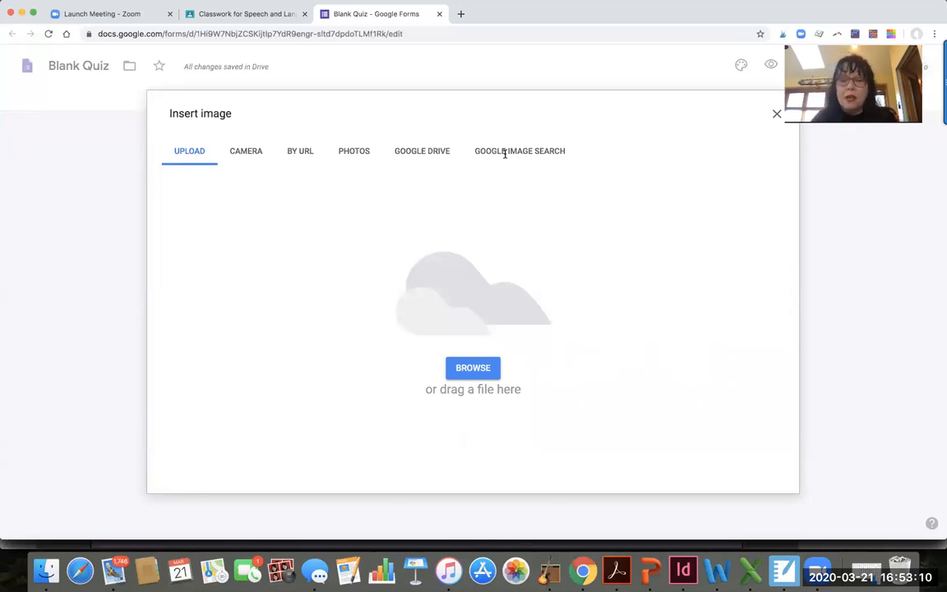
pyautogui.click(507, 150)
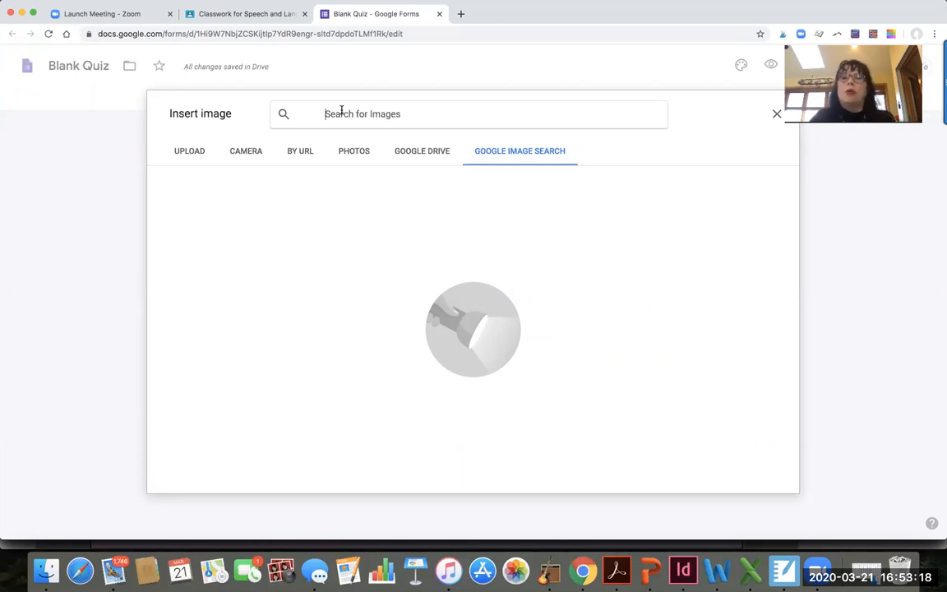
pyautogui.write('l')
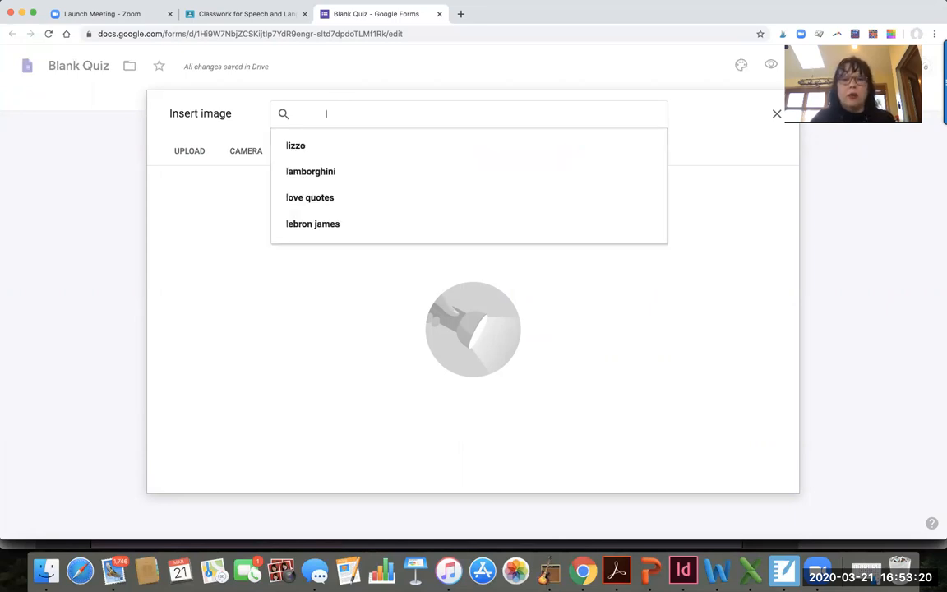
pyautogui.write('emon')
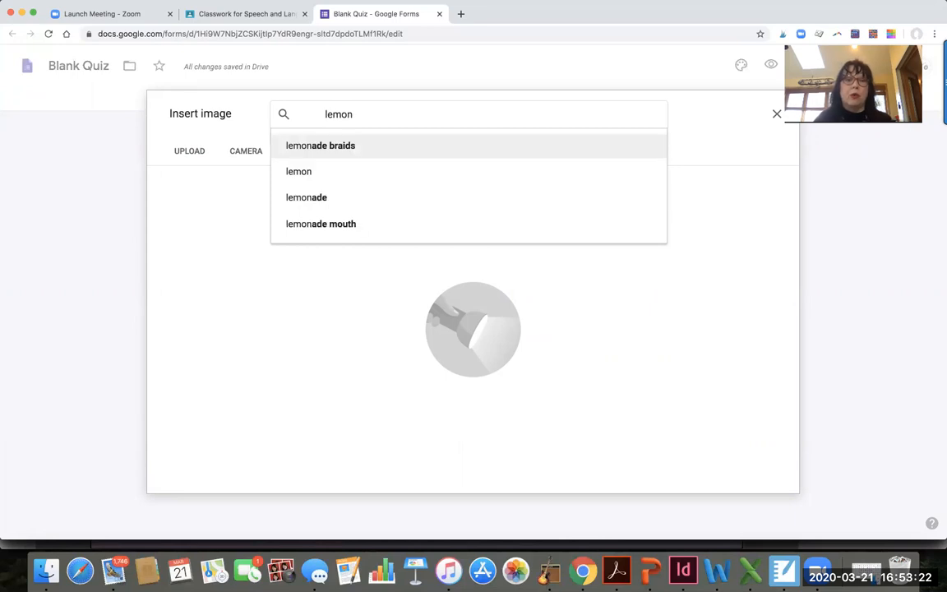
pyautogui.click(308, 172)
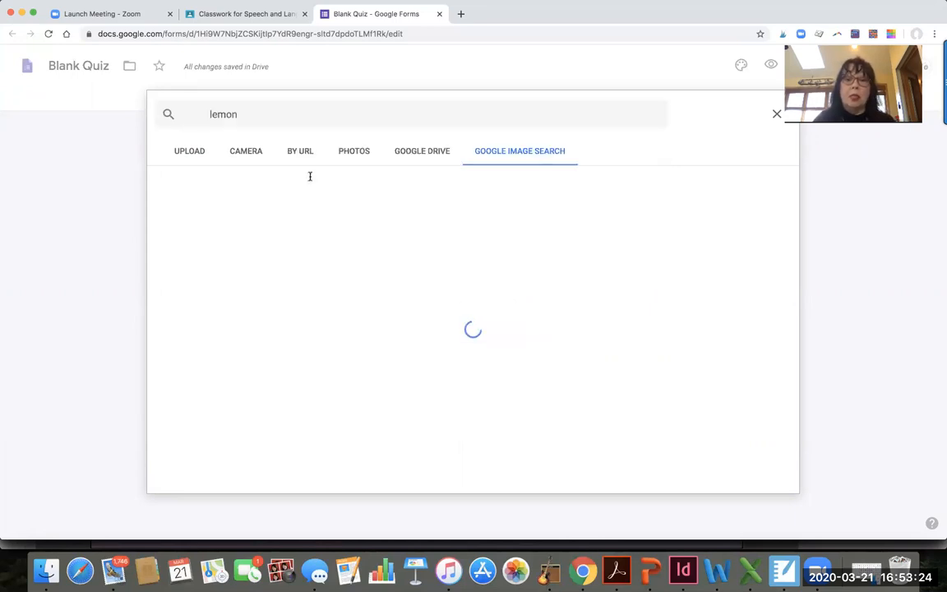
pyautogui.scroll(-2, 313, 270)
pyautogui.scroll(2, 313, 270)
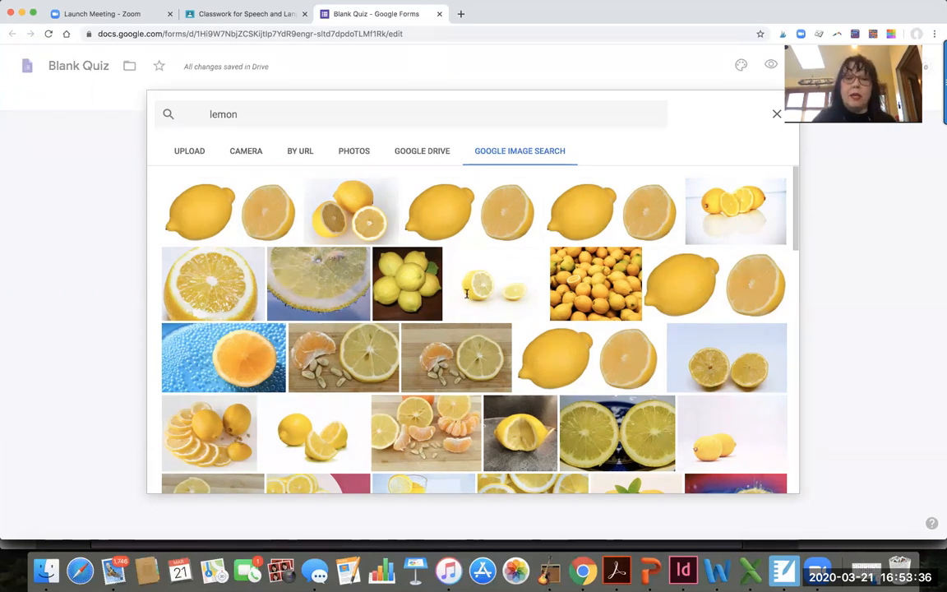
pyautogui.click(214, 218)
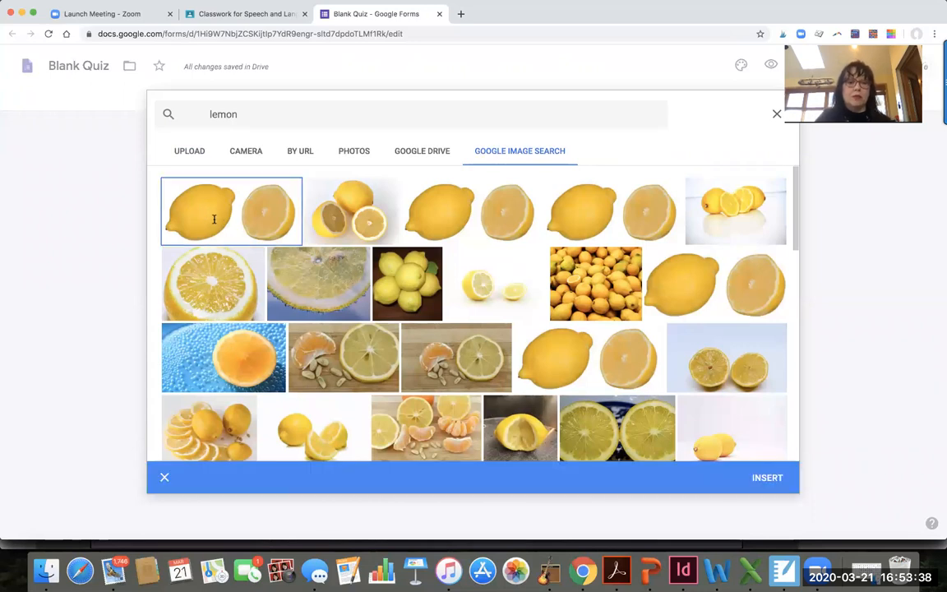
pyautogui.click(773, 479)
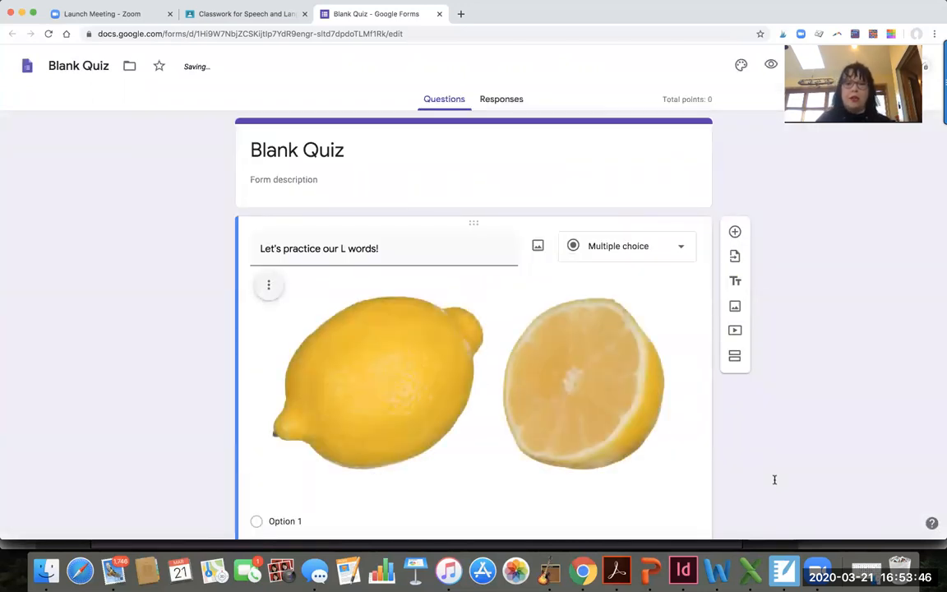
# Shrink the lemon picture proportionally to about two thirds of its inserted width
pyautogui.scroll(-2, 774, 479)
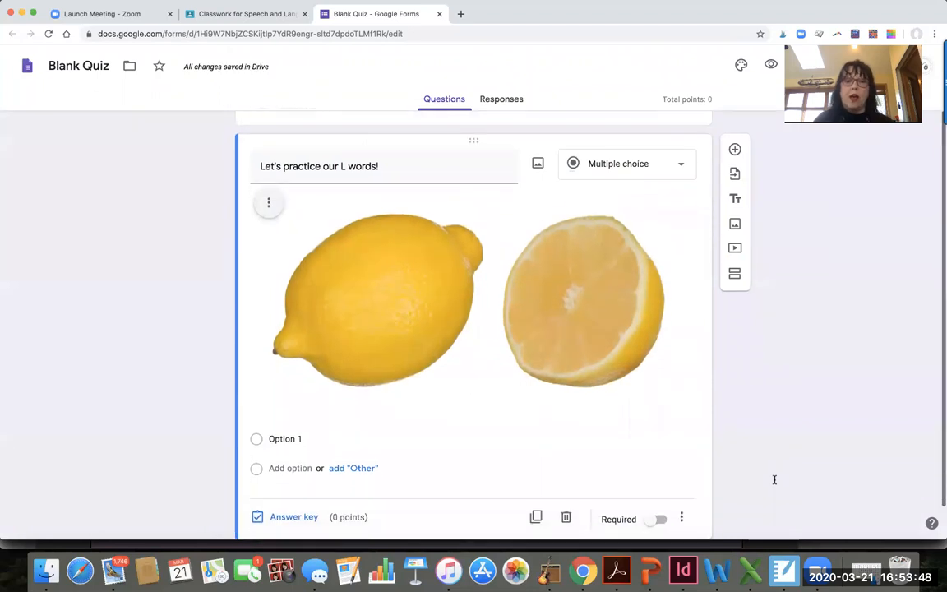
pyautogui.click(529, 316)
pyautogui.moveTo(682, 400); pyautogui.dragTo(566, 310)
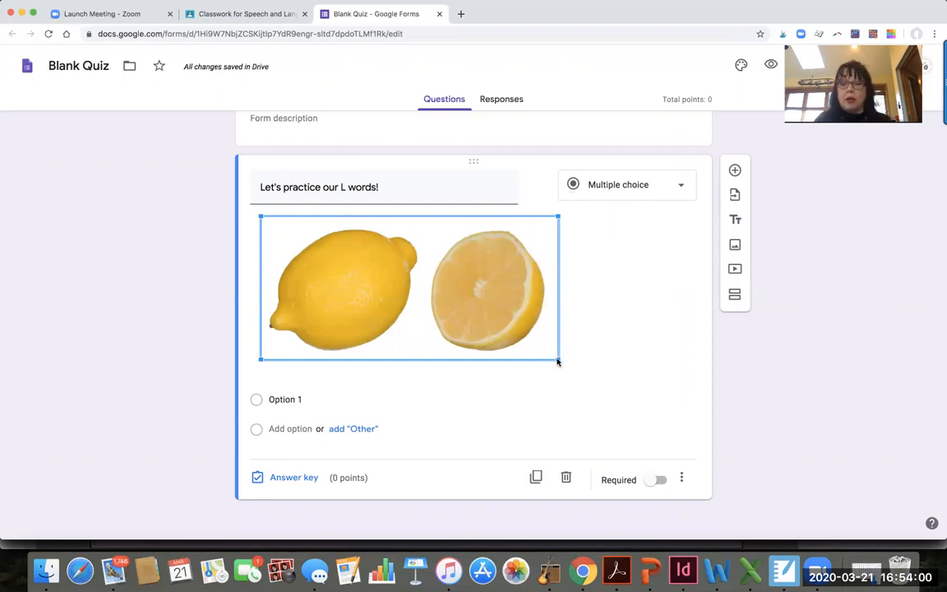
pyautogui.moveTo(557, 359); pyautogui.dragTo(552, 332)
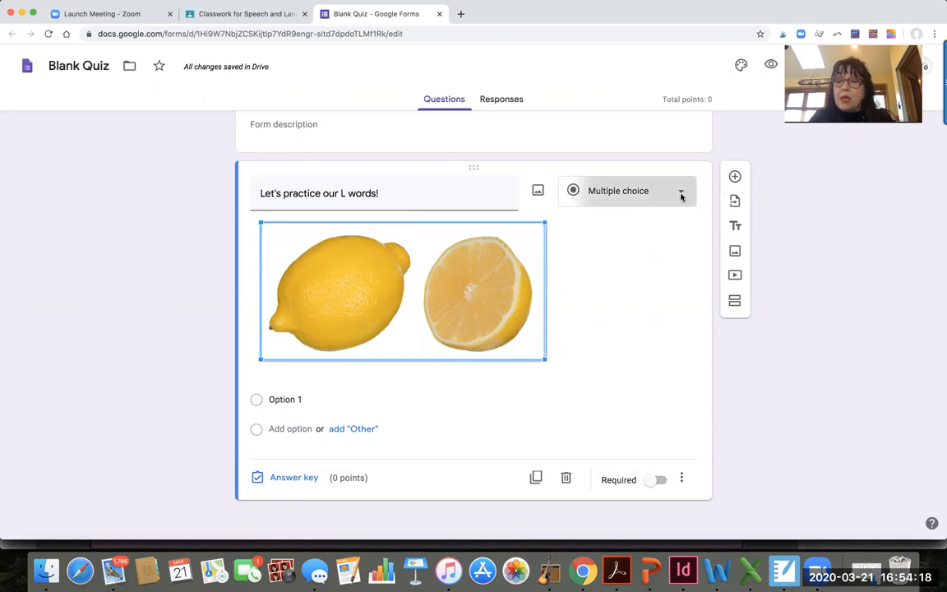
# Change the question type to Checkbox grid and label its first row "Say the word."
pyautogui.click(680, 196)
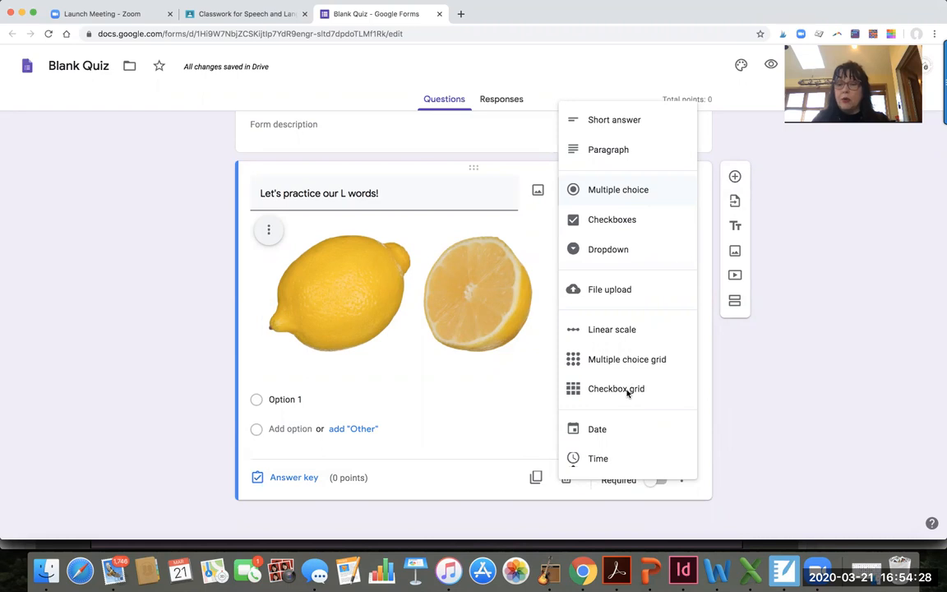
pyautogui.click(616, 389)
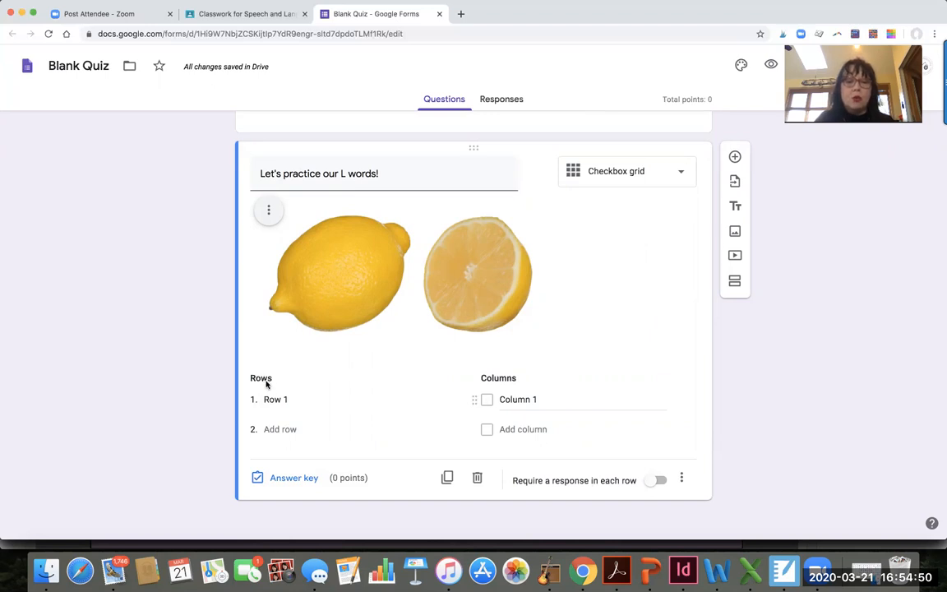
pyautogui.click(281, 401)
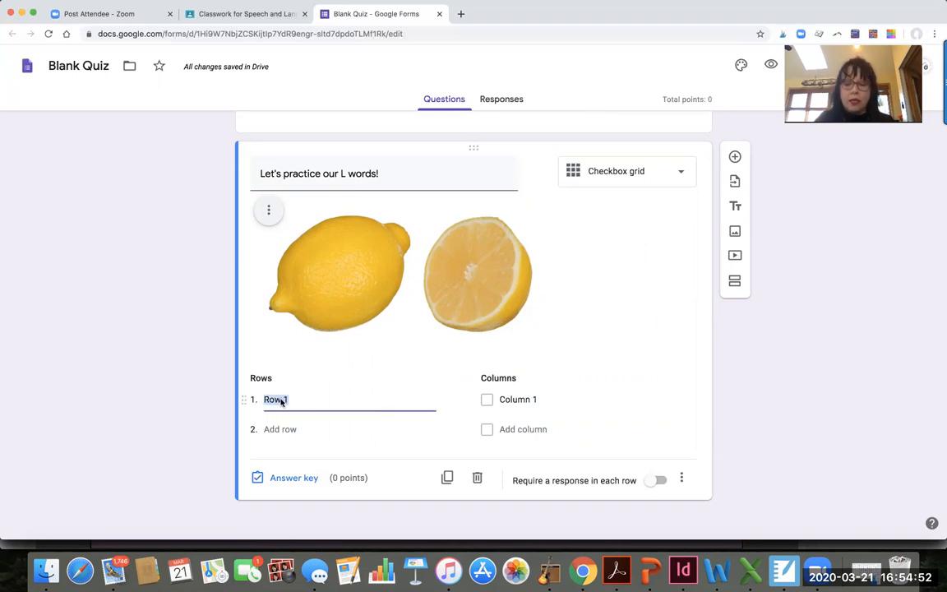
pyautogui.press('BackSpace')
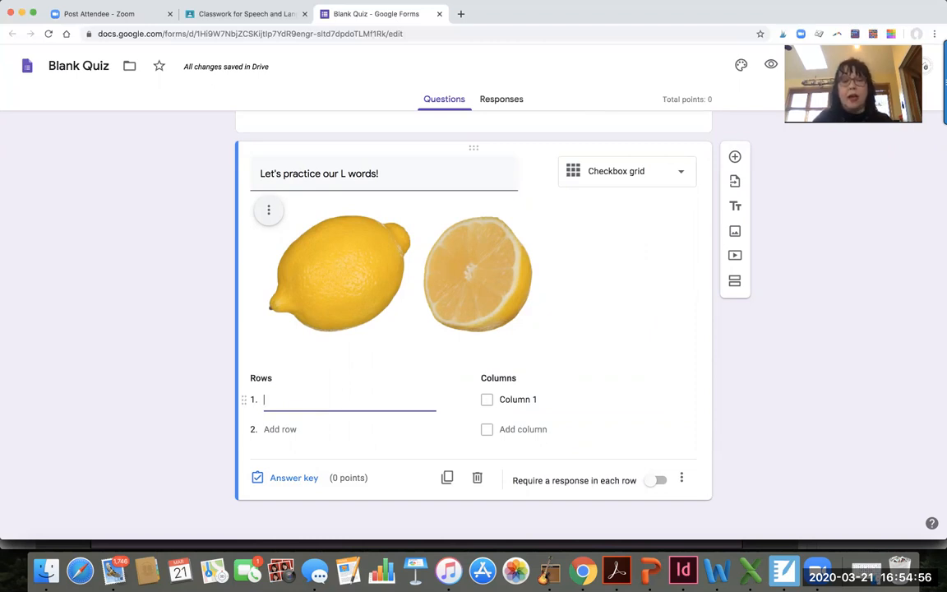
pyautogui.write('Say the word.')
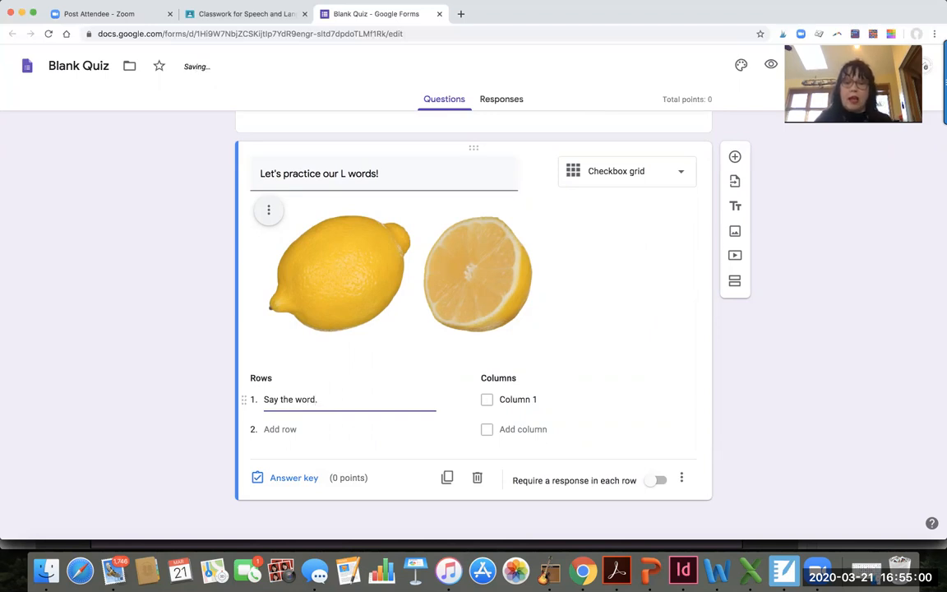
# Add a second row to the checkbox grid labelled "Say the word in a sentence."
pyautogui.click(289, 429)
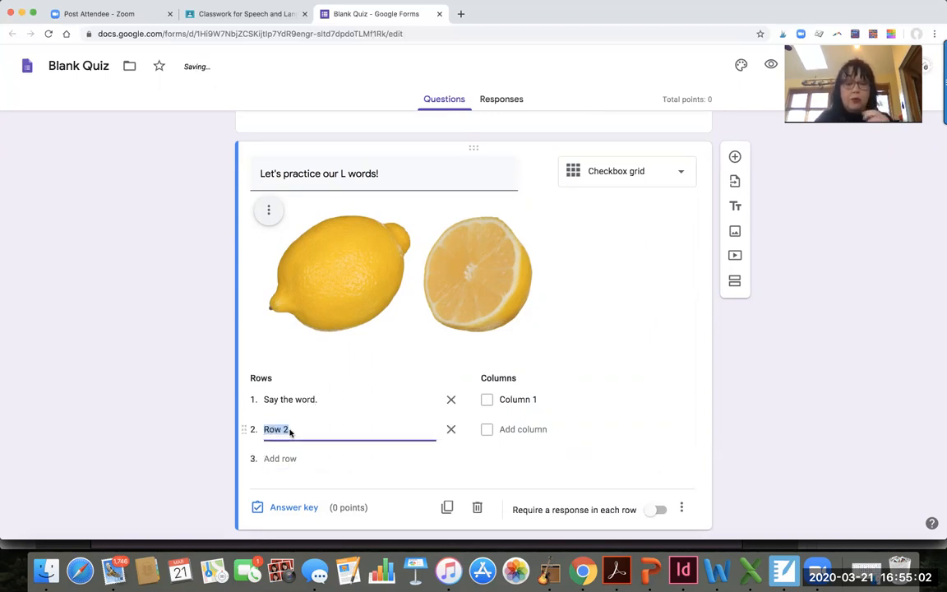
pyautogui.press('BackSpace')
pyautogui.write('Sa')
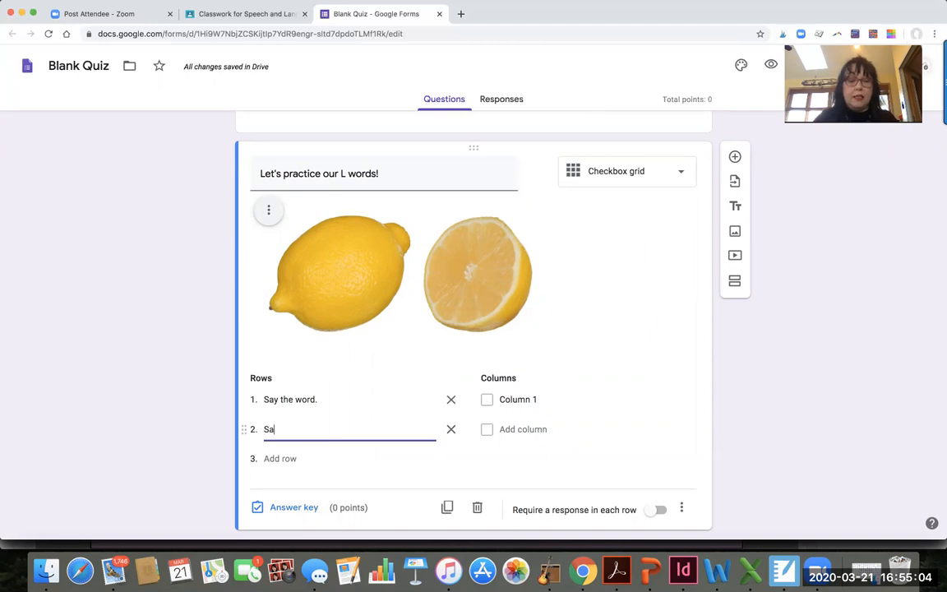
pyautogui.write('y the word in ')
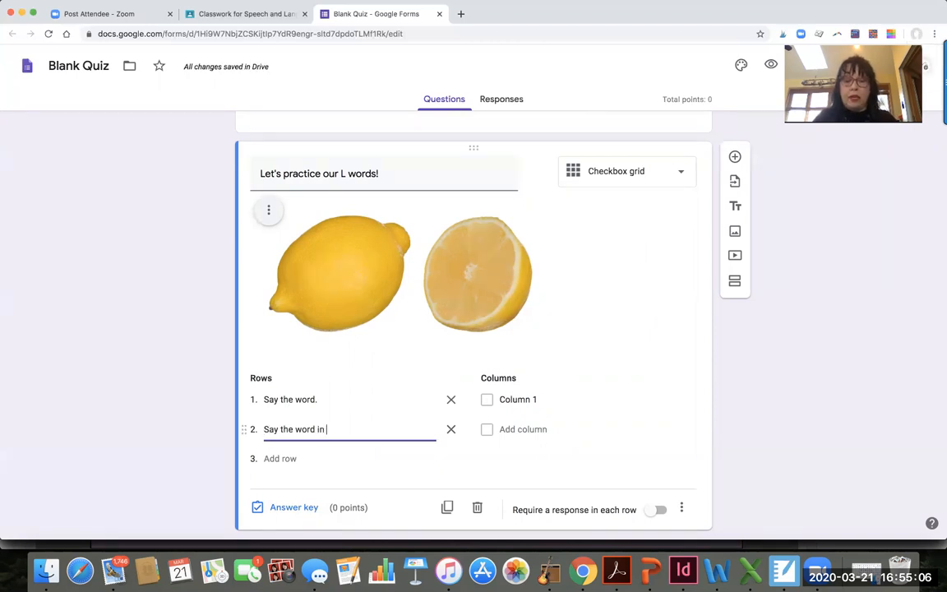
pyautogui.write('a sentence.')
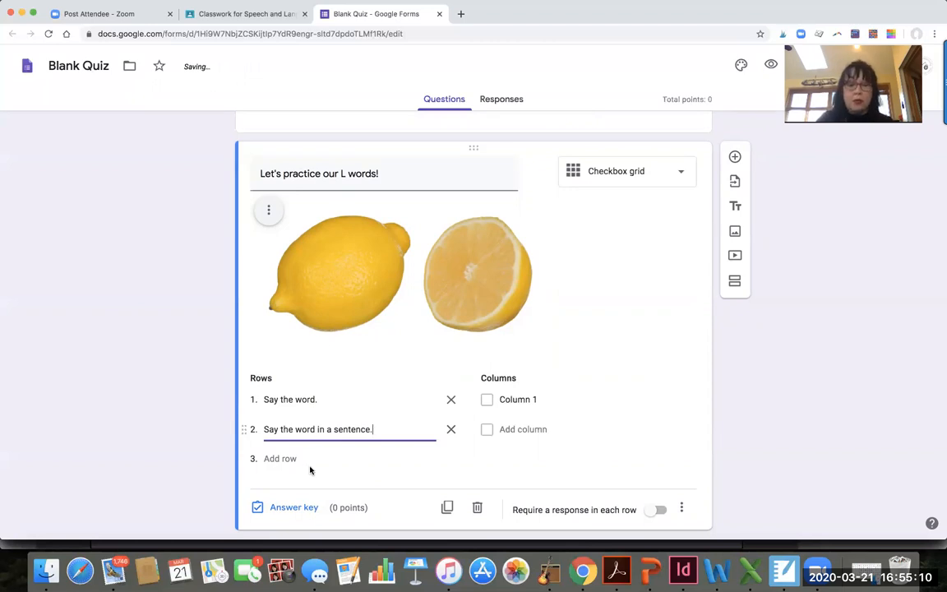
# Extend the lemon question's text with "Don't forget to have your tongue touch your top teeth."
pyautogui.scroll(-1, 309, 469)
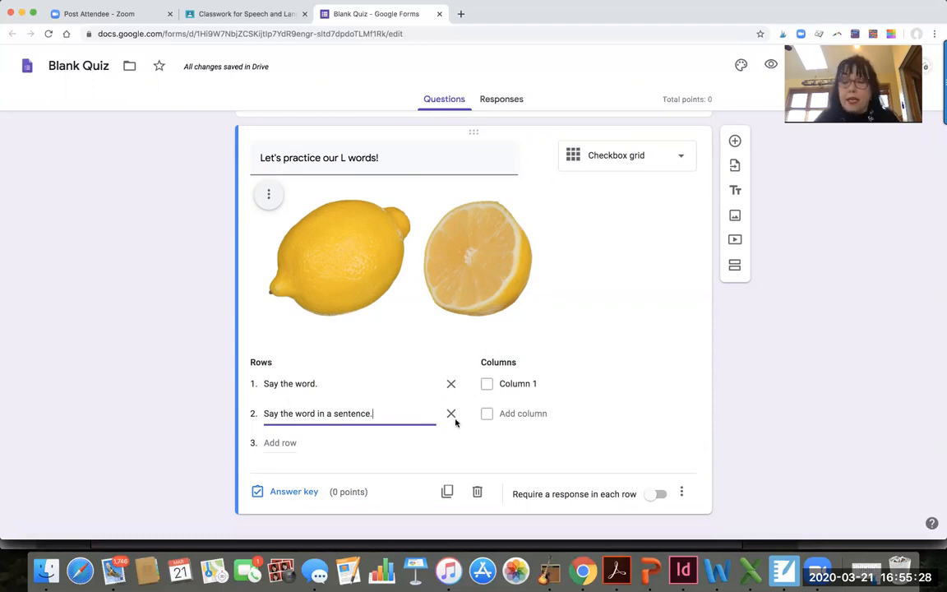
pyautogui.click(392, 159)
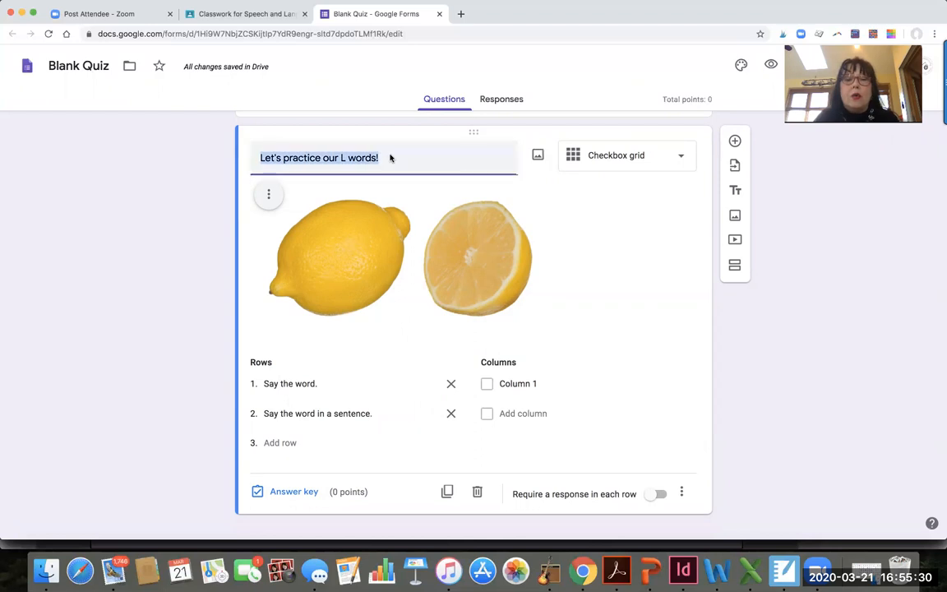
pyautogui.click(388, 160)
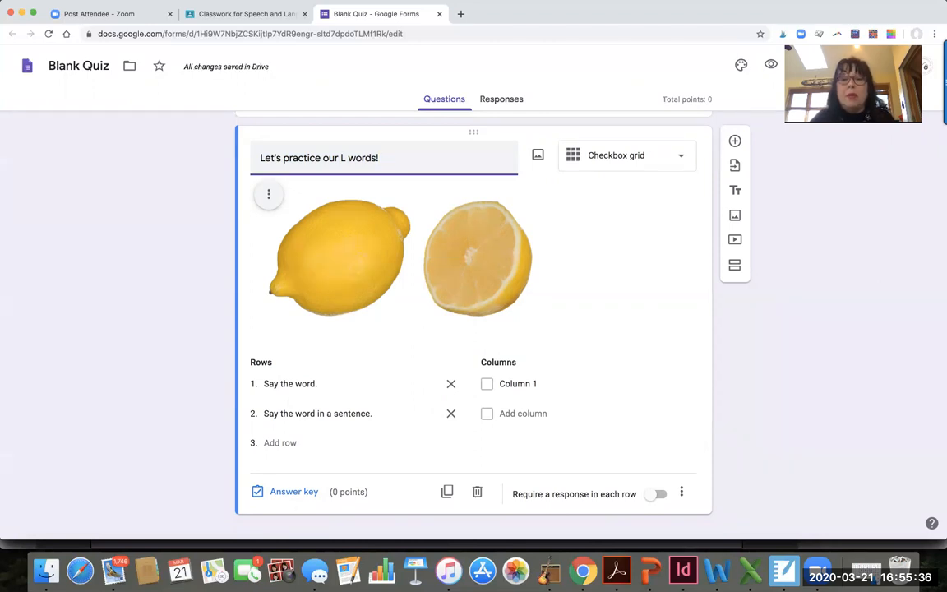
pyautogui.write('D')
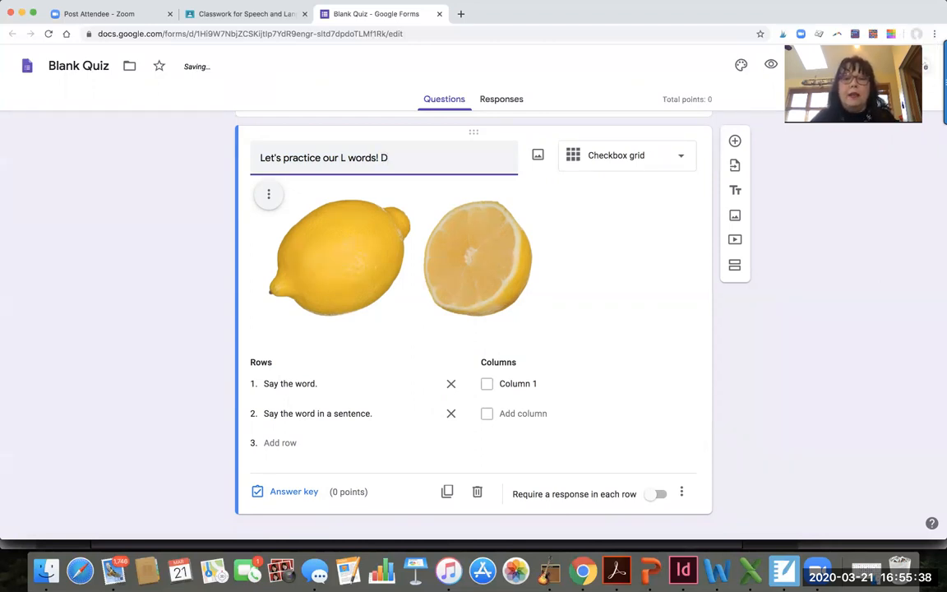
pyautogui.press('BackSpace')
pyautogui.write("Don't")
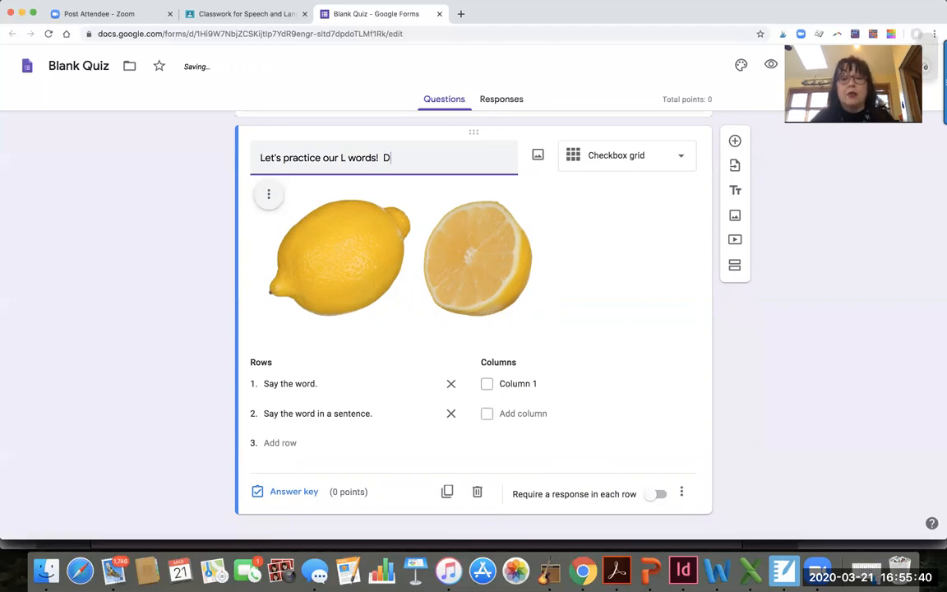
pyautogui.write(' forget ')
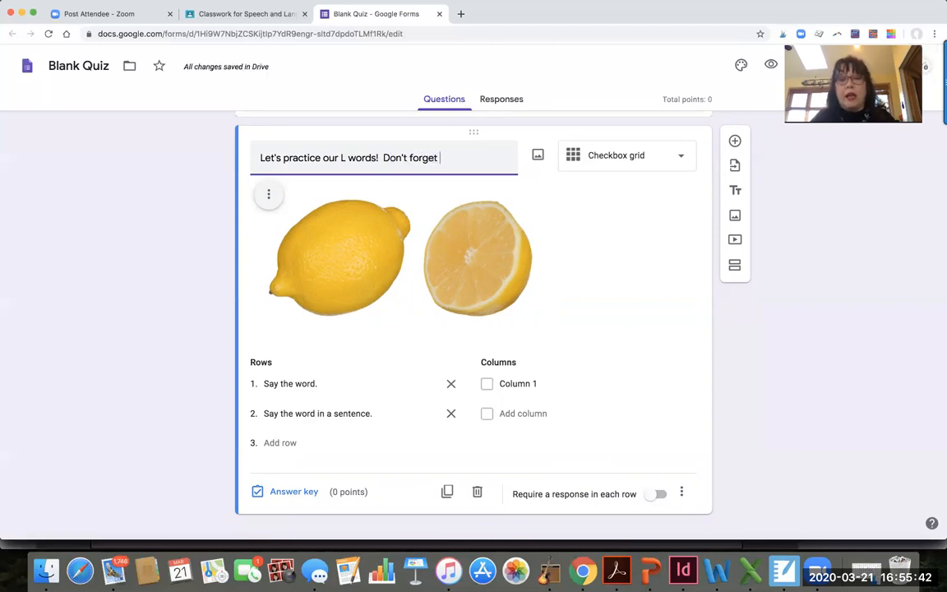
pyautogui.write('to have your tongue touch your to')
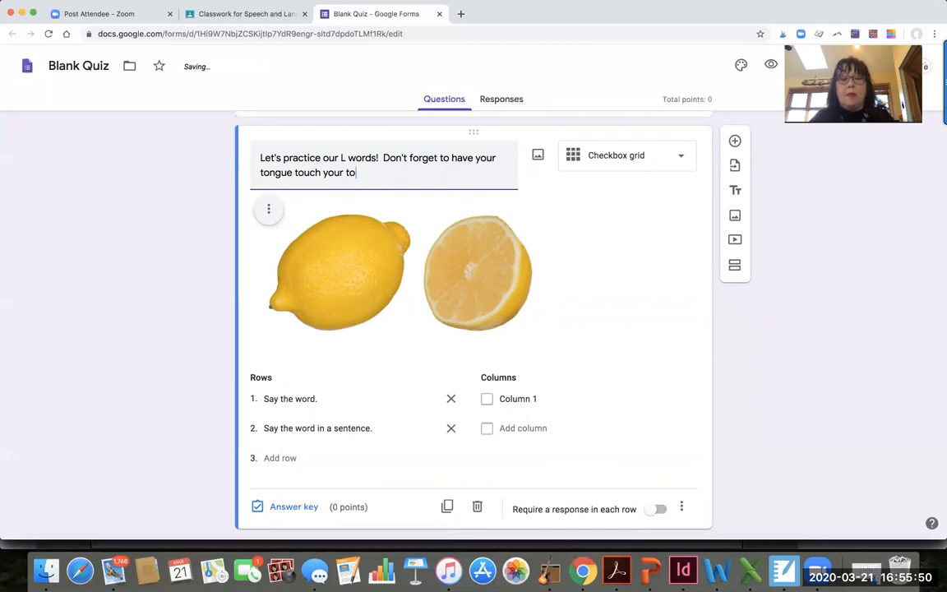
pyautogui.write('p teeth.')
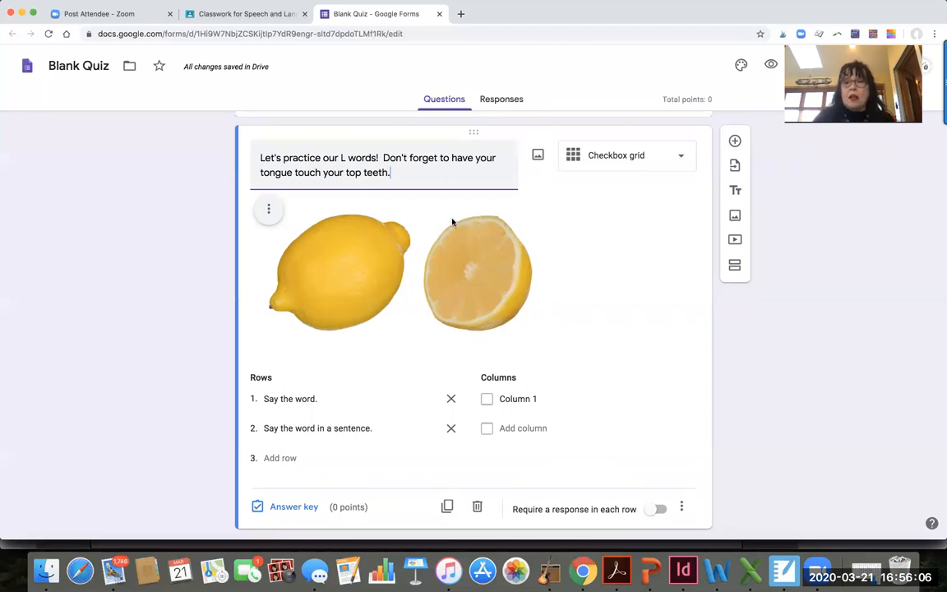
# Duplicate the lemon checkbox grid question and compare the copy with the original
pyautogui.scroll(-1, 466, 268)
pyautogui.scroll(-1, 466, 267)
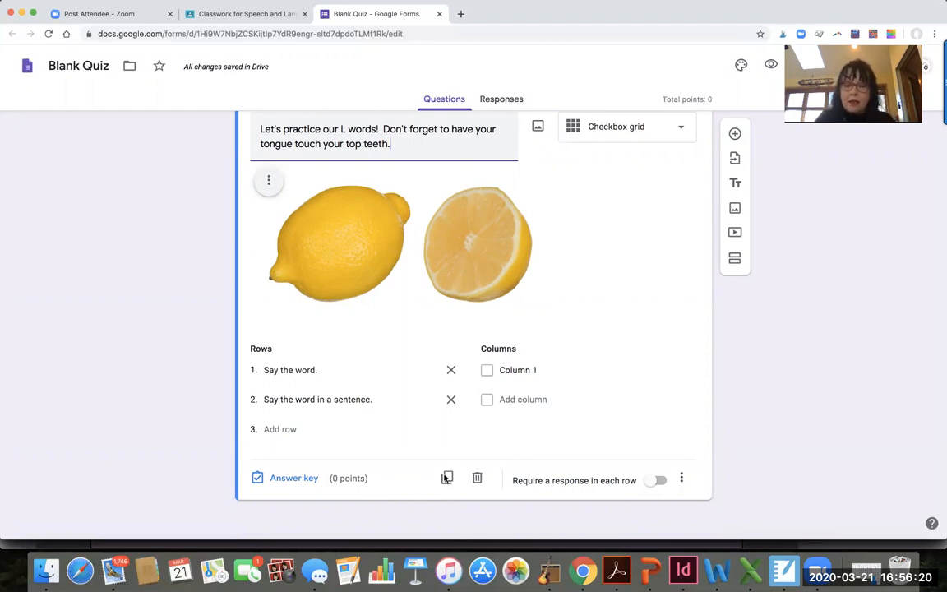
pyautogui.click(446, 477)
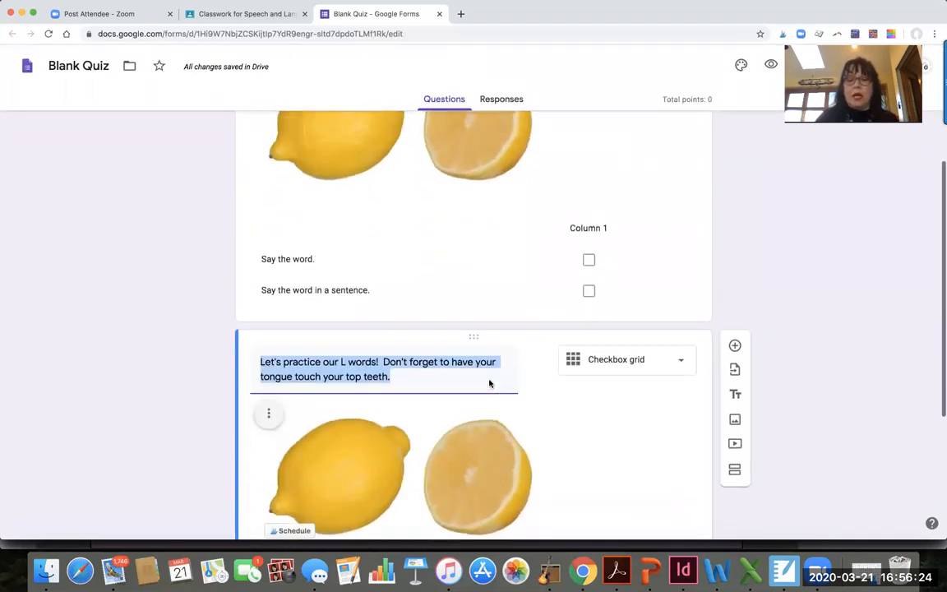
pyautogui.scroll(2, 524, 205)
pyautogui.scroll(-3, 524, 205)
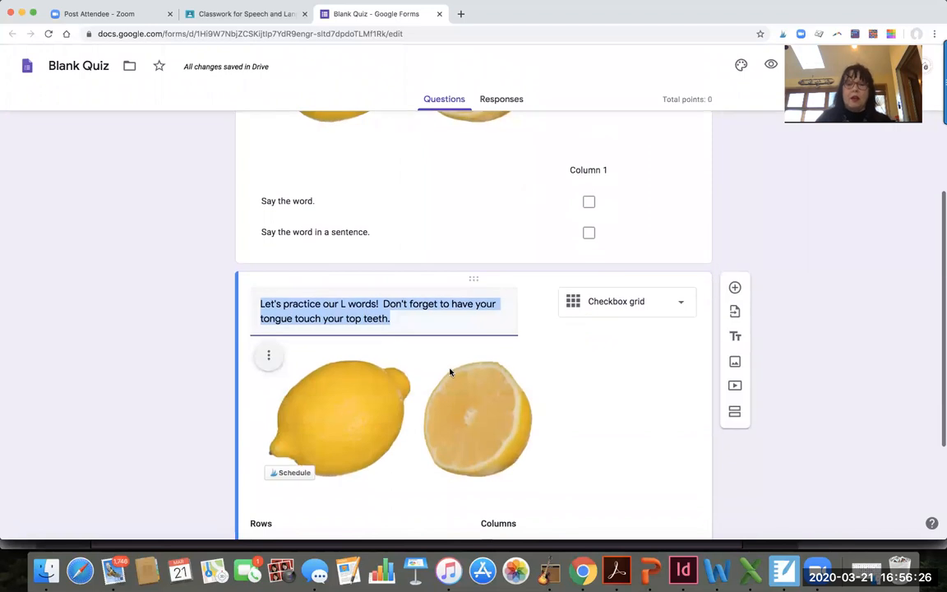
pyautogui.scroll(3, 450, 372)
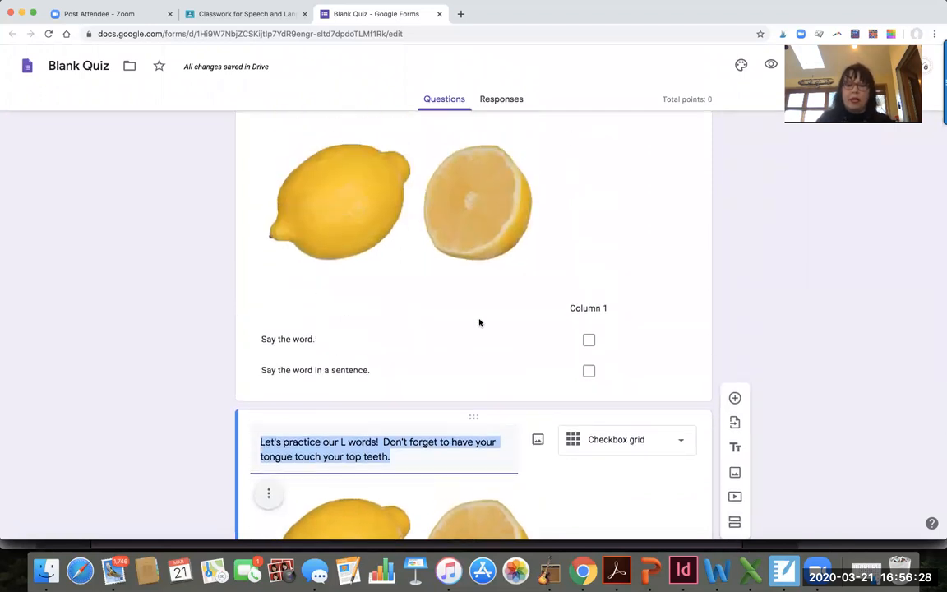
pyautogui.scroll(-4, 479, 322)
pyautogui.scroll(1, 479, 322)
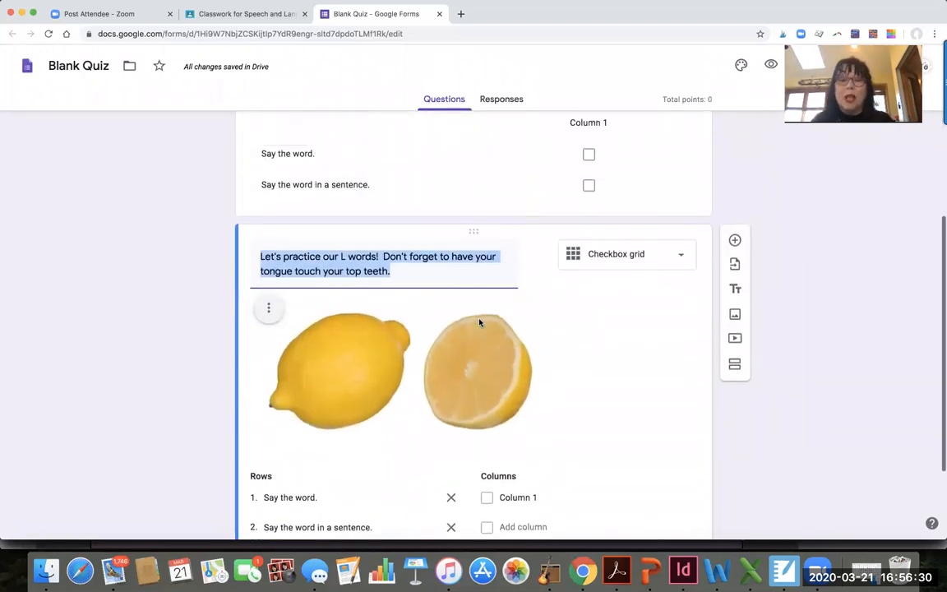
pyautogui.scroll(1, 479, 322)
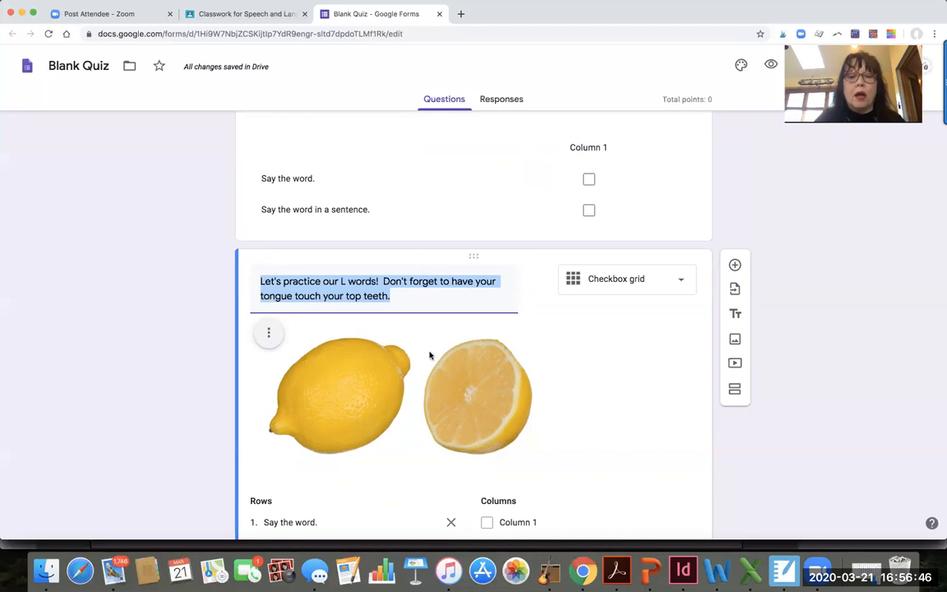
# Replace the duplicated question's text with "Lips"
pyautogui.press('BackSpace')
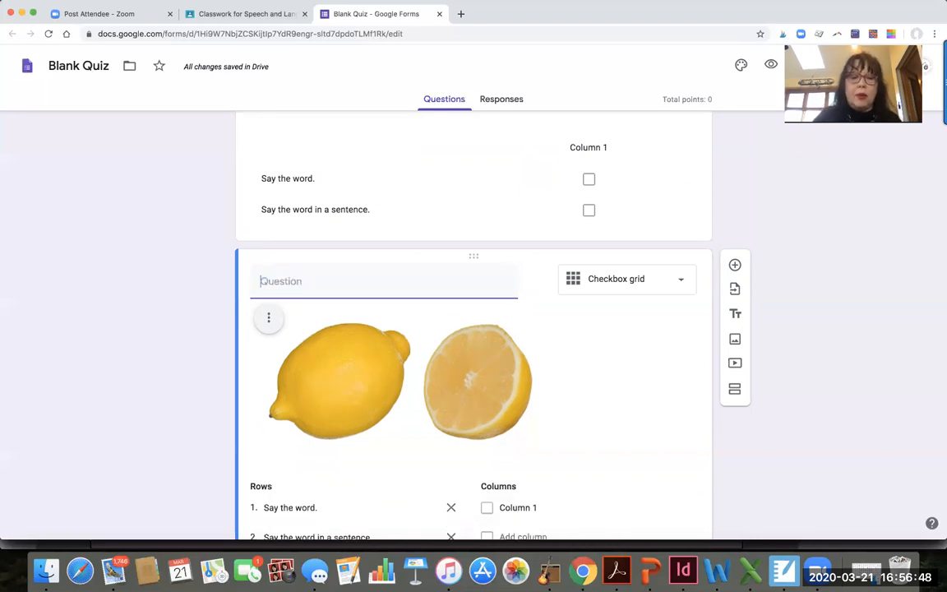
pyautogui.write('L')
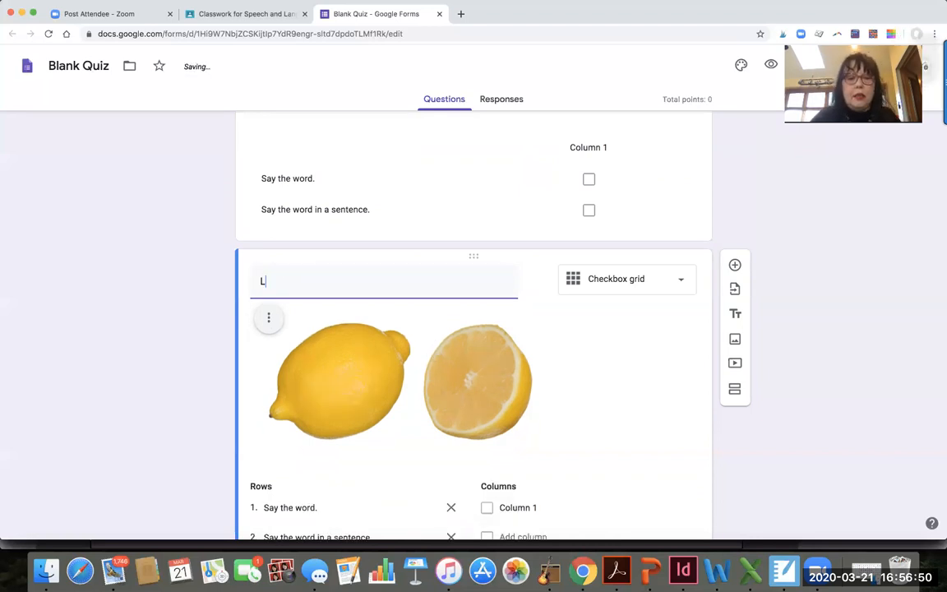
pyautogui.write('iap')
pyautogui.press('BackSpace')
pyautogui.press('BackSpace')
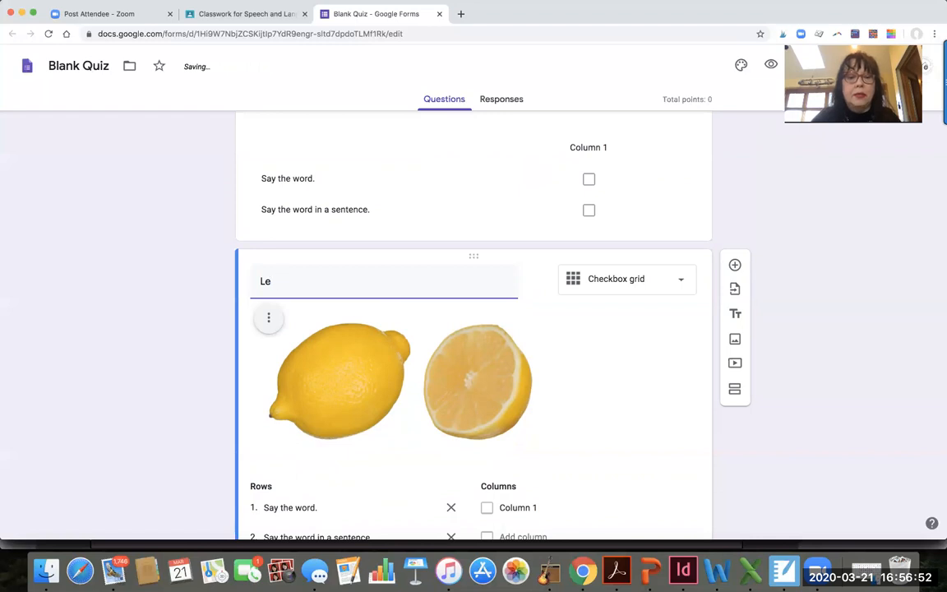
pyautogui.write('ips')
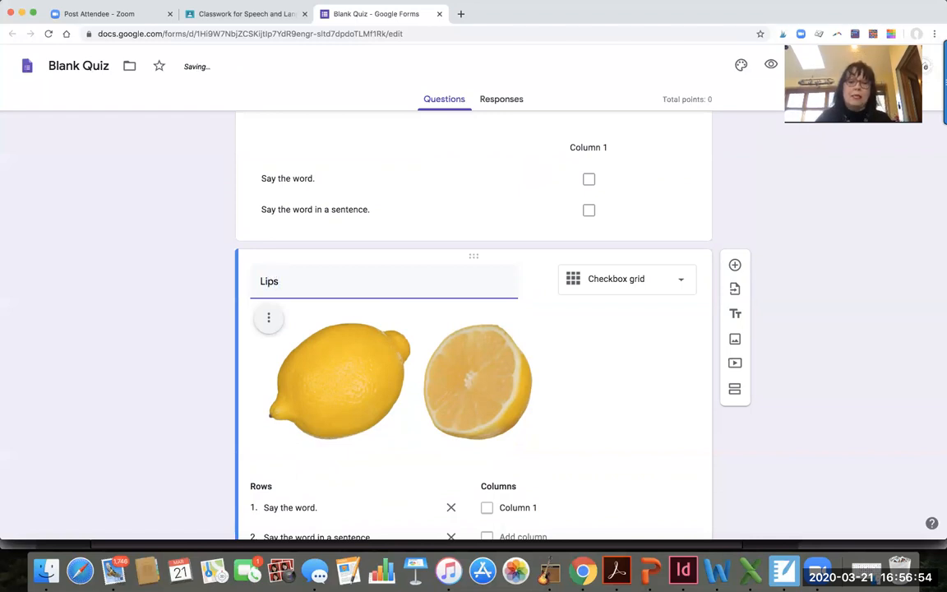
# Replace the duplicate's lemon picture with the close-up photo of natural pink lips from a Google image search for "lips"
pyautogui.click(451, 400)
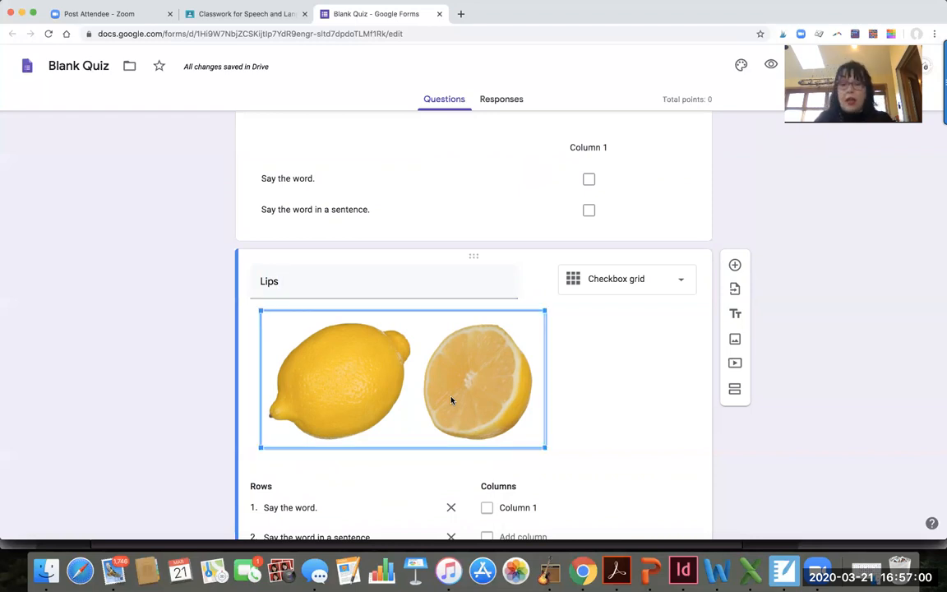
pyautogui.scroll(-2, 451, 400)
pyautogui.scroll(-1, 452, 400)
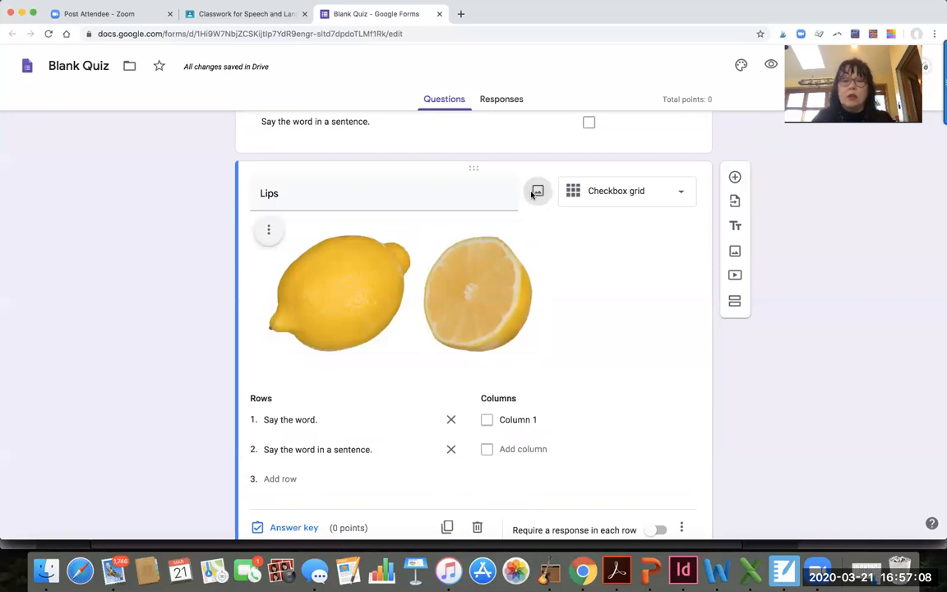
pyautogui.click(538, 190)
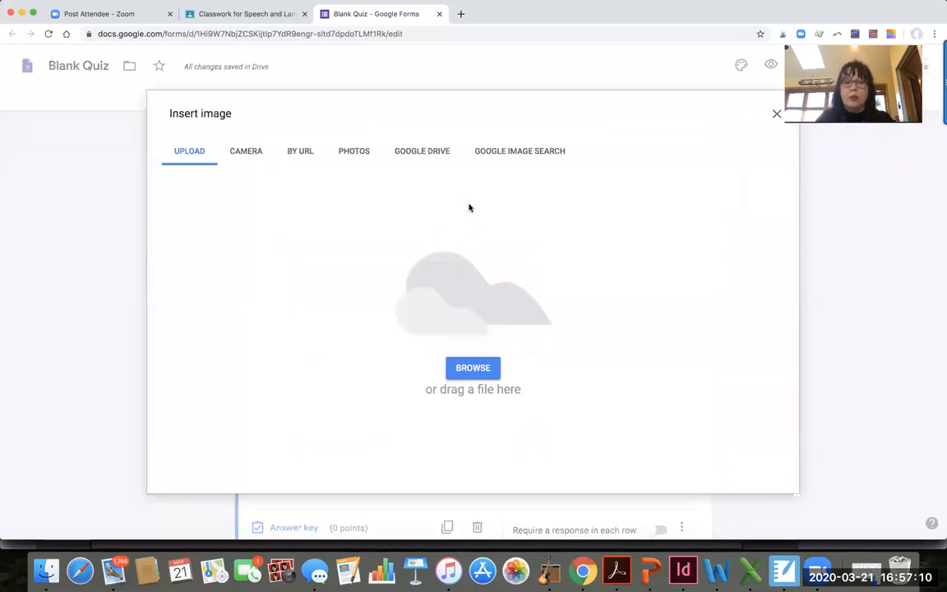
pyautogui.click(509, 151)
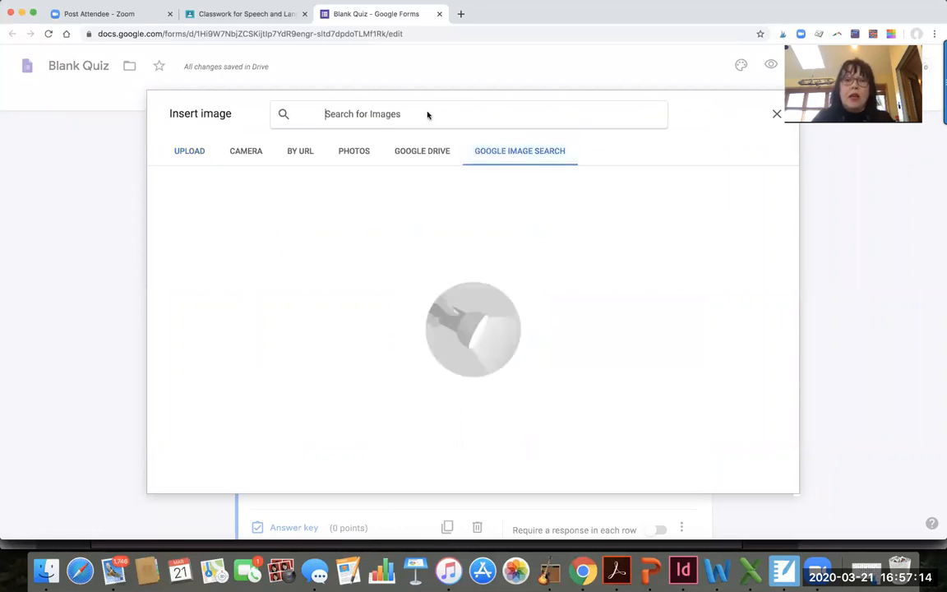
pyautogui.write('lips')
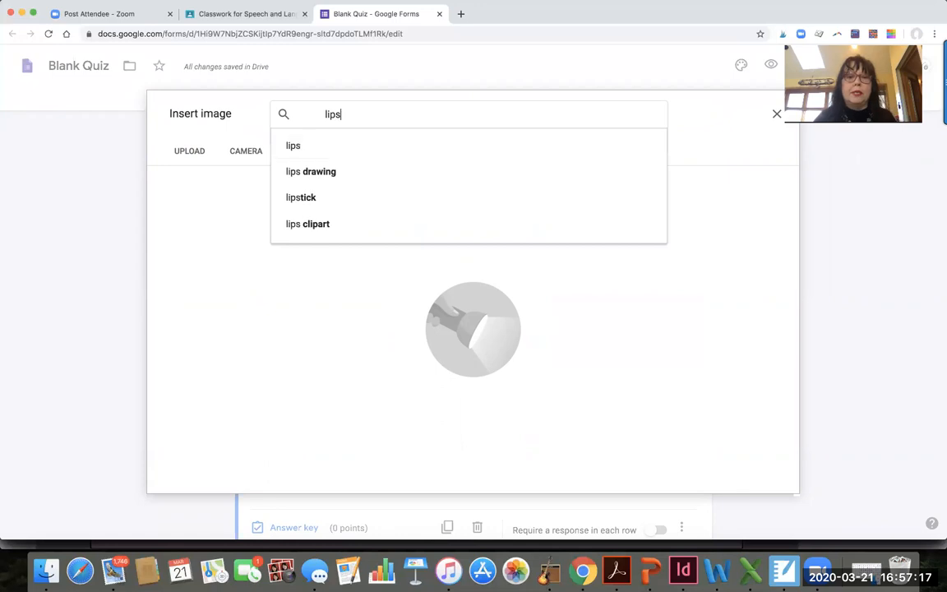
pyautogui.click(417, 146)
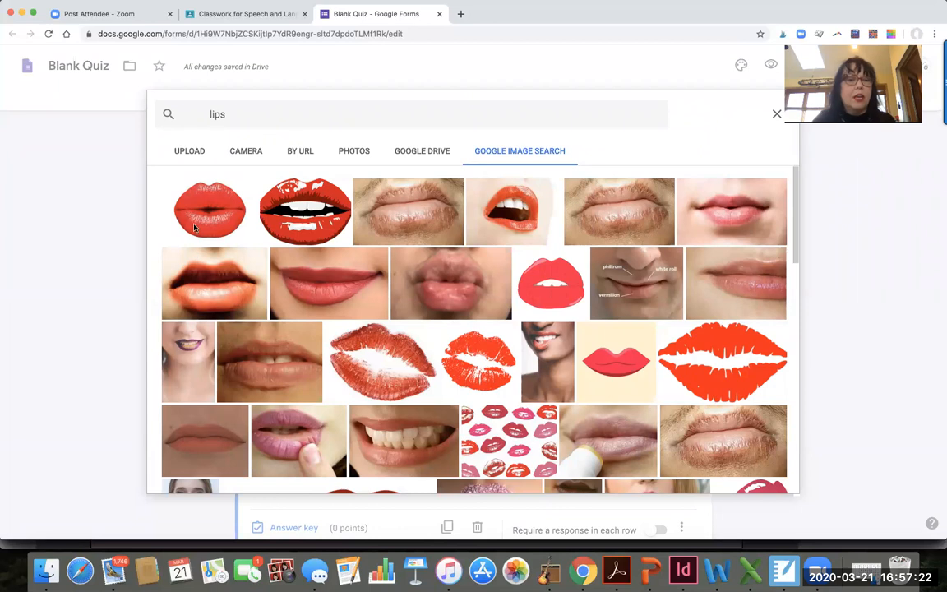
pyautogui.click(731, 216)
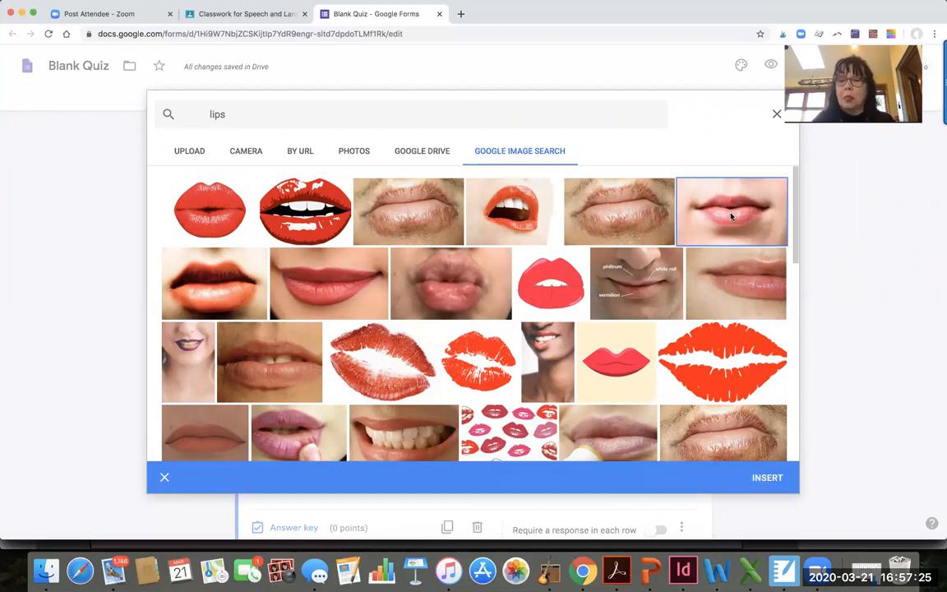
pyautogui.click(766, 478)
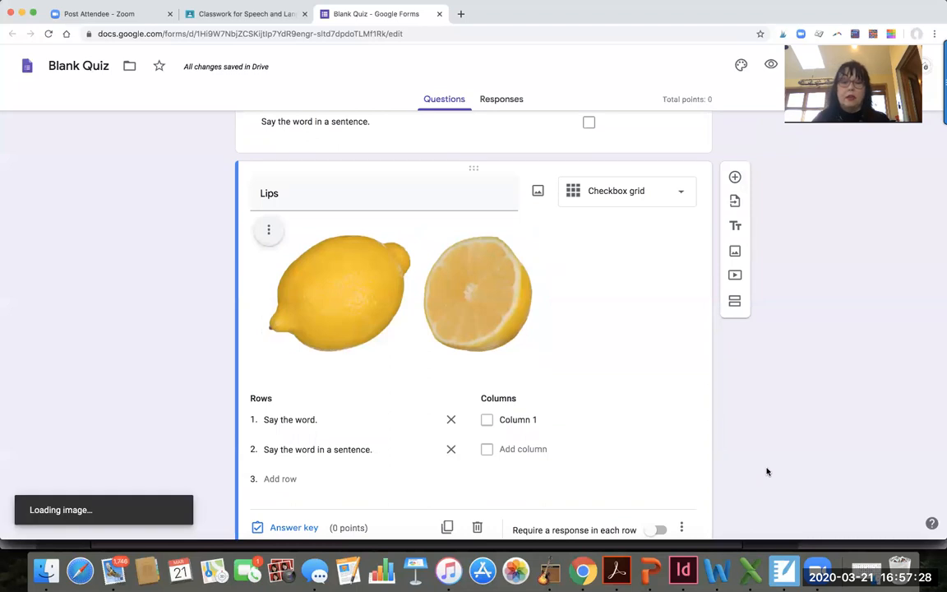
# Shrink the lips picture proportionally to about three quarters of its inserted width
pyautogui.scroll(2, 612, 398)
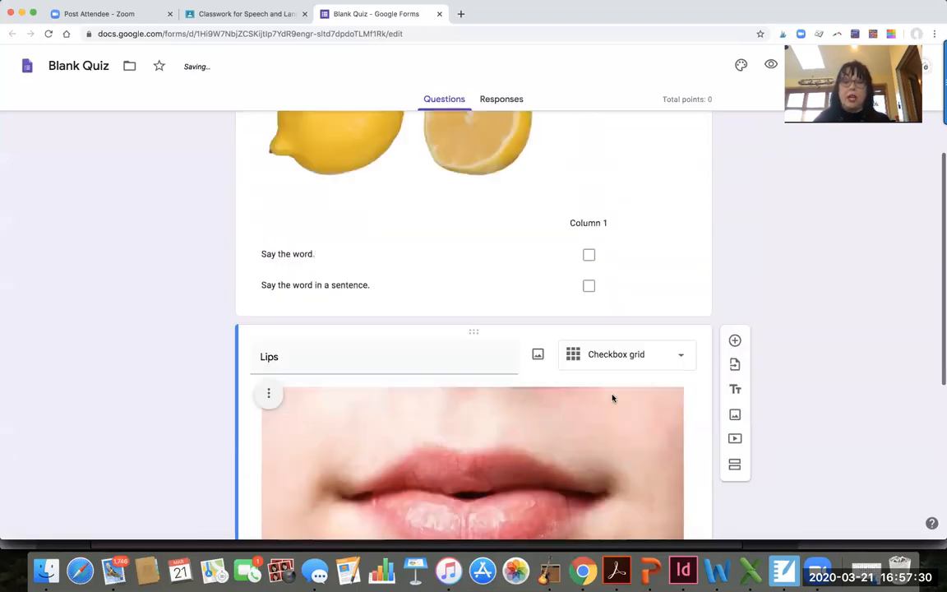
pyautogui.scroll(-2, 612, 398)
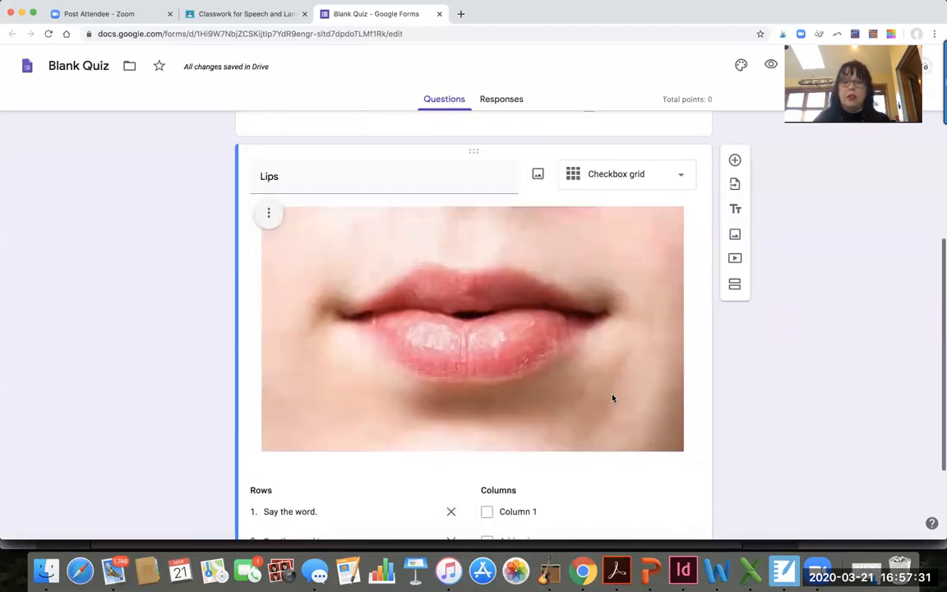
pyautogui.click(603, 437)
pyautogui.moveTo(675, 447); pyautogui.dragTo(585, 372)
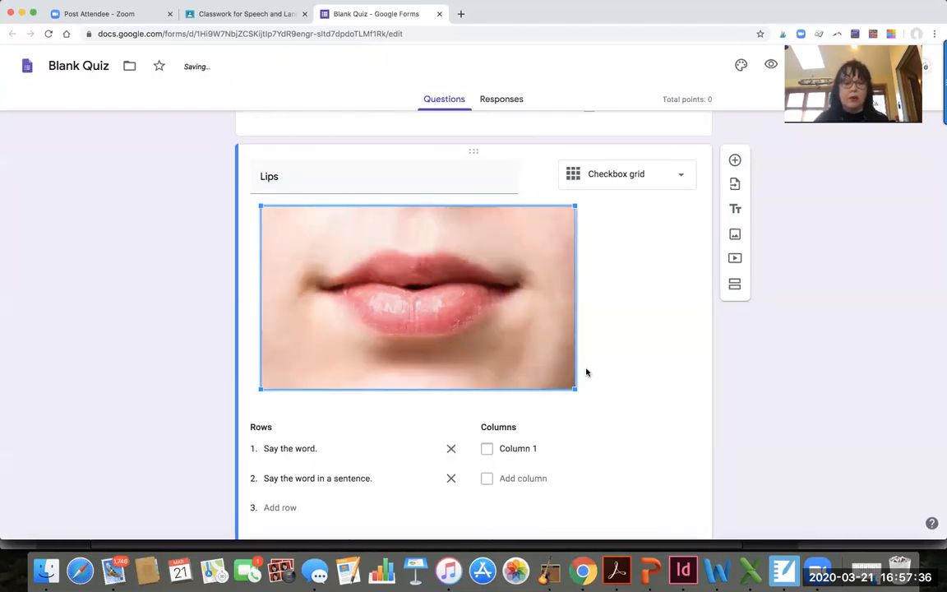
pyautogui.scroll(-1, 586, 372)
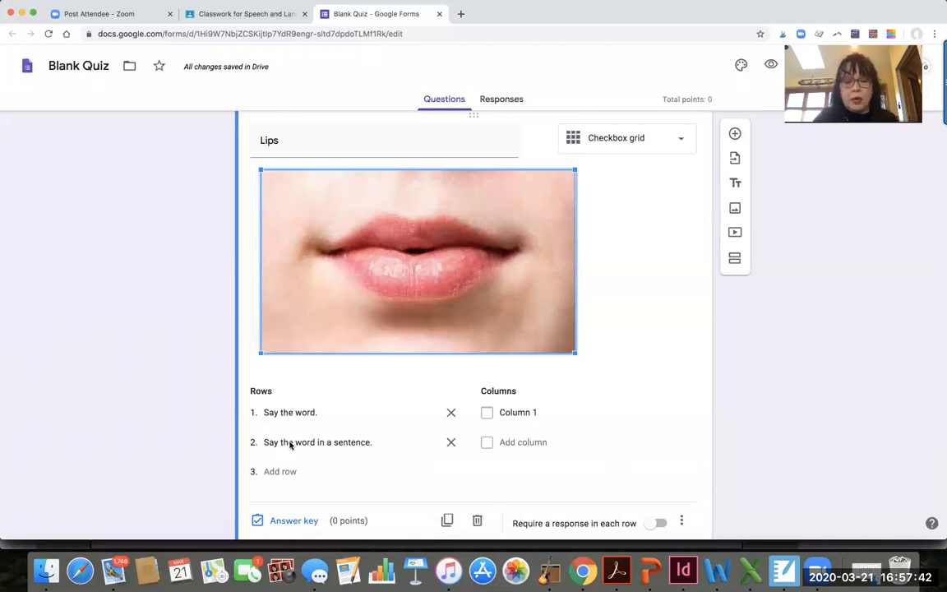
pyautogui.scroll(-1, 289, 444)
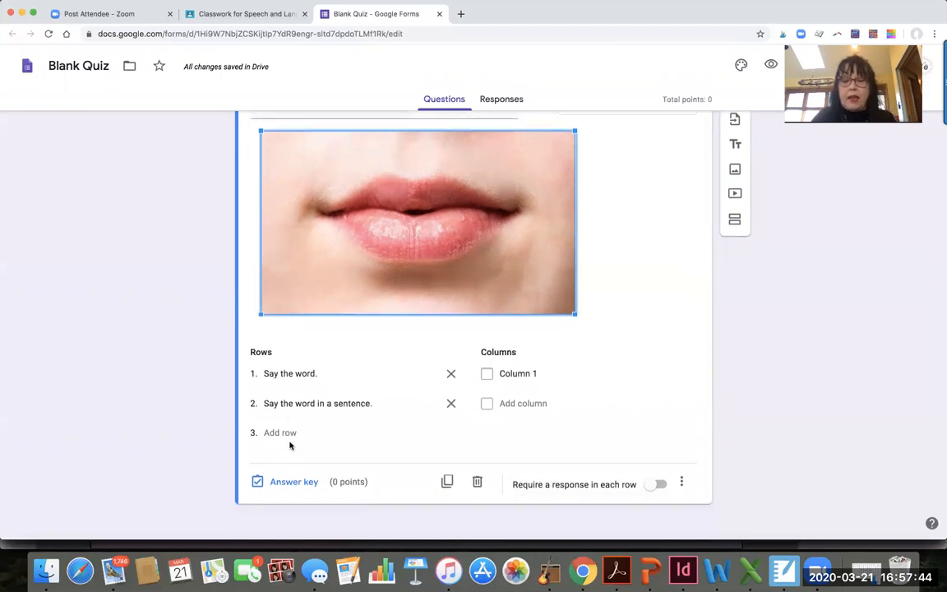